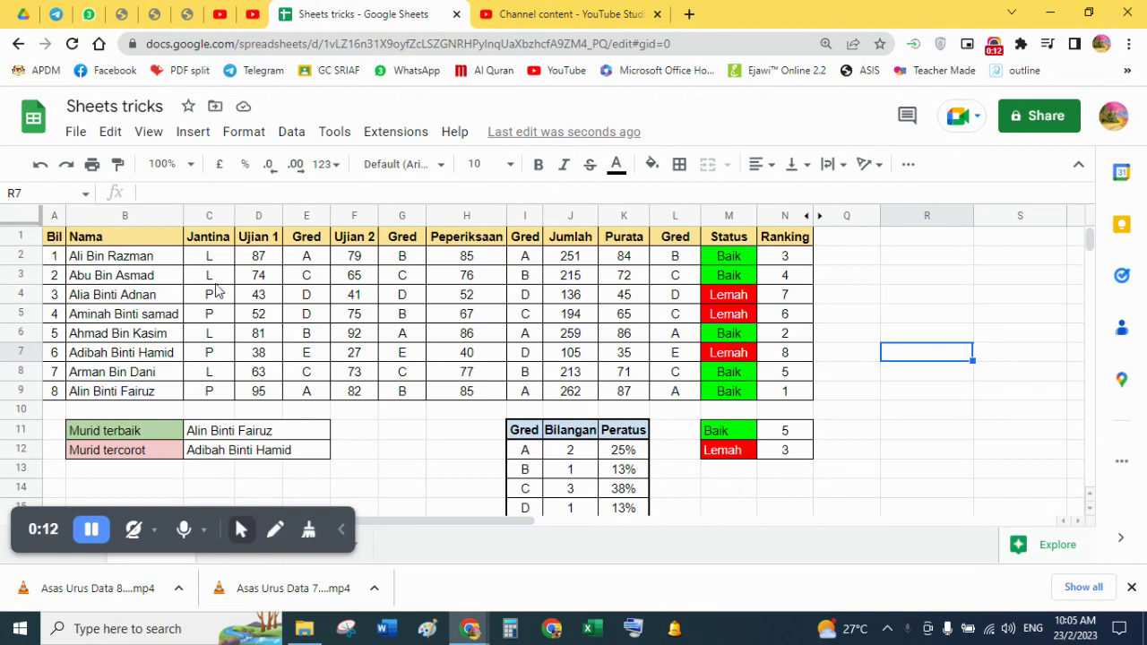
Select cells A2 to N9, covering all eight student rows of the marks table
{"action": "left_click", "coordinate": [112, 255]}
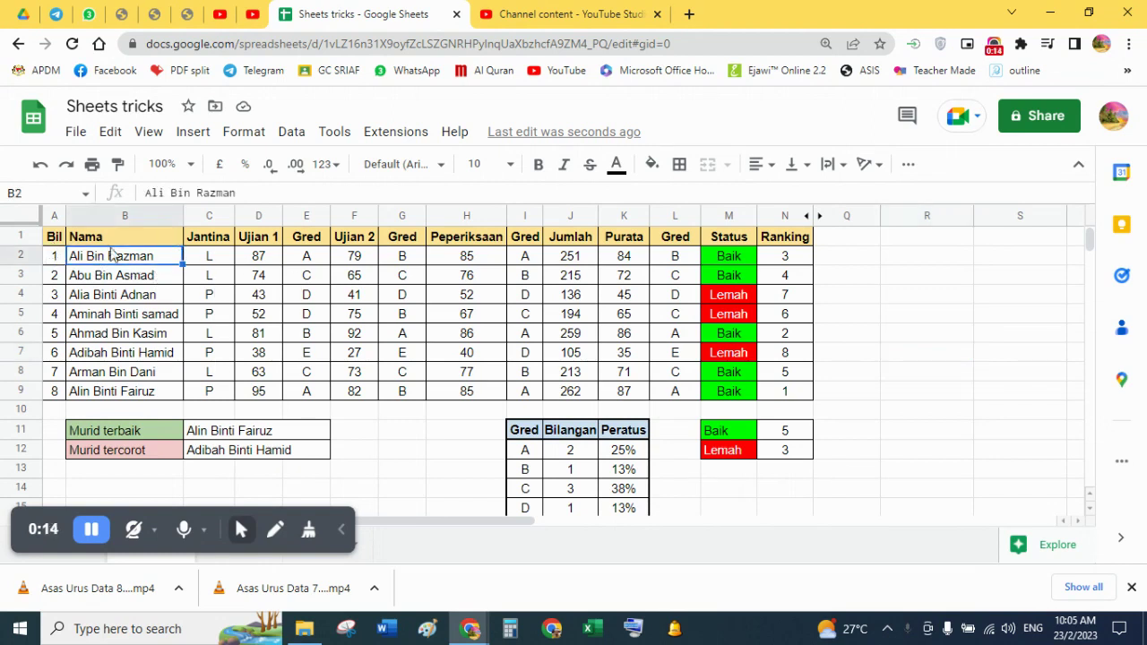
{"action": "left_click", "coordinate": [57, 261]}
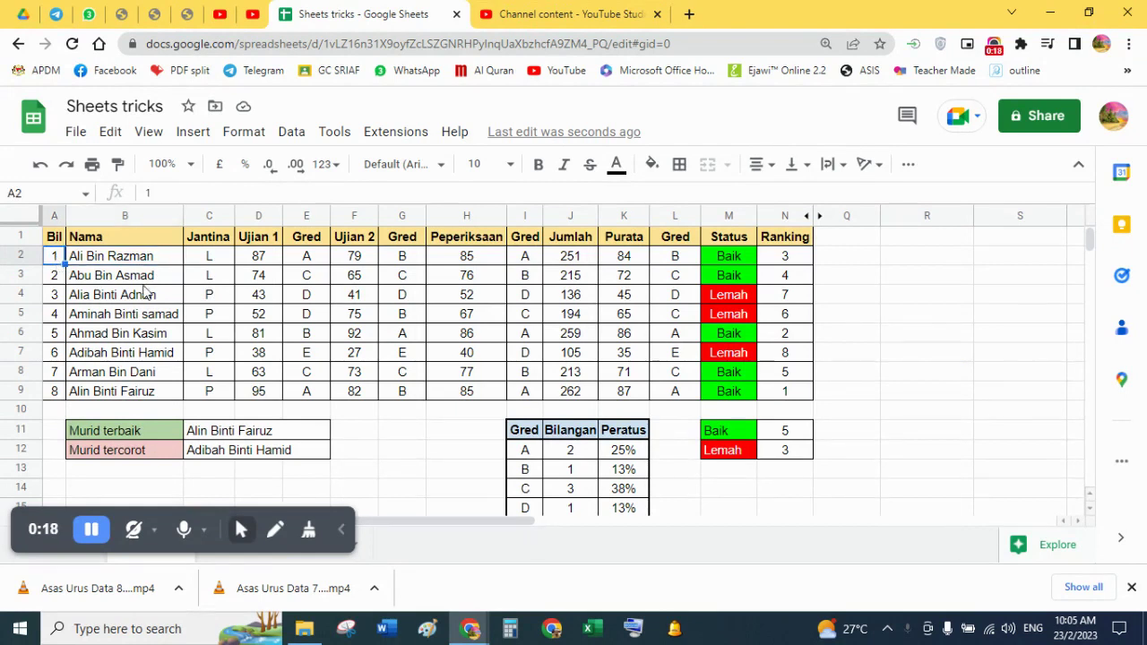
{"action": "left_click_drag", "start_coordinate": [144, 291], "coordinate": [781, 398]}
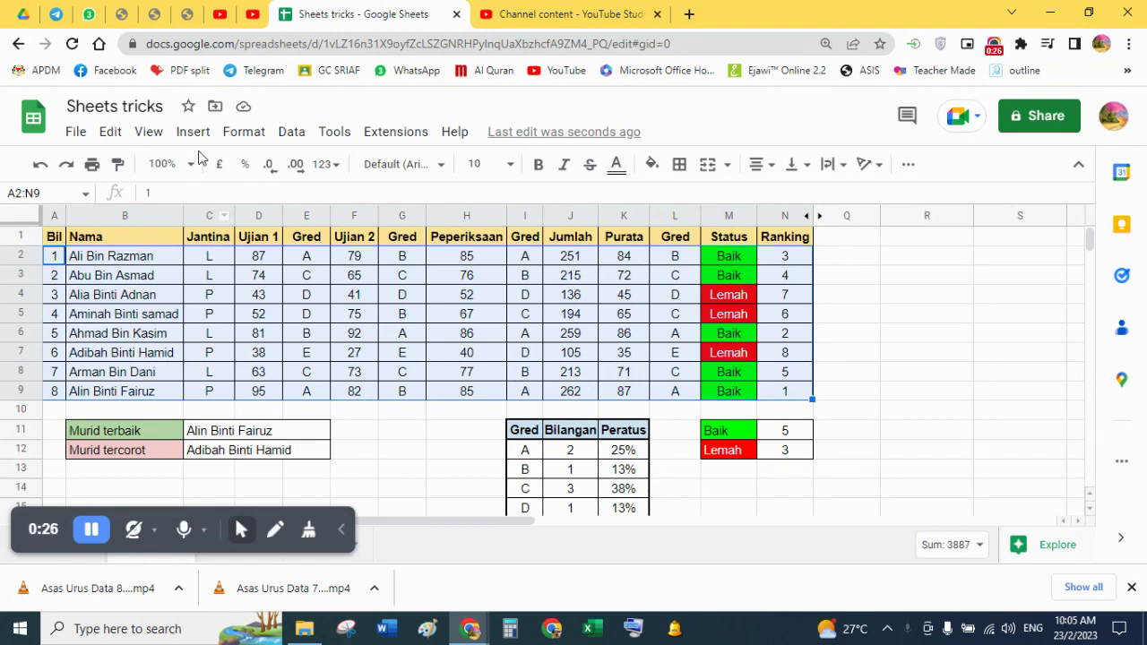
{"action": "left_click", "coordinate": [291, 136]}
{"action": "mouse_move", "coordinate": [324, 195]}
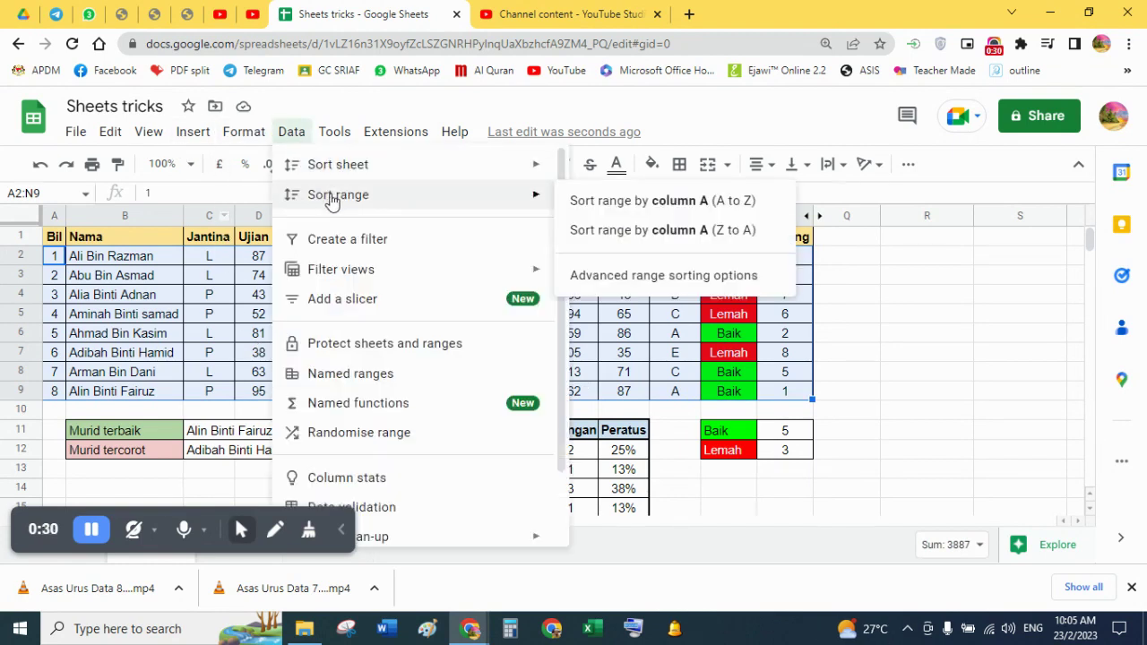
{"action": "left_click", "coordinate": [640, 284]}
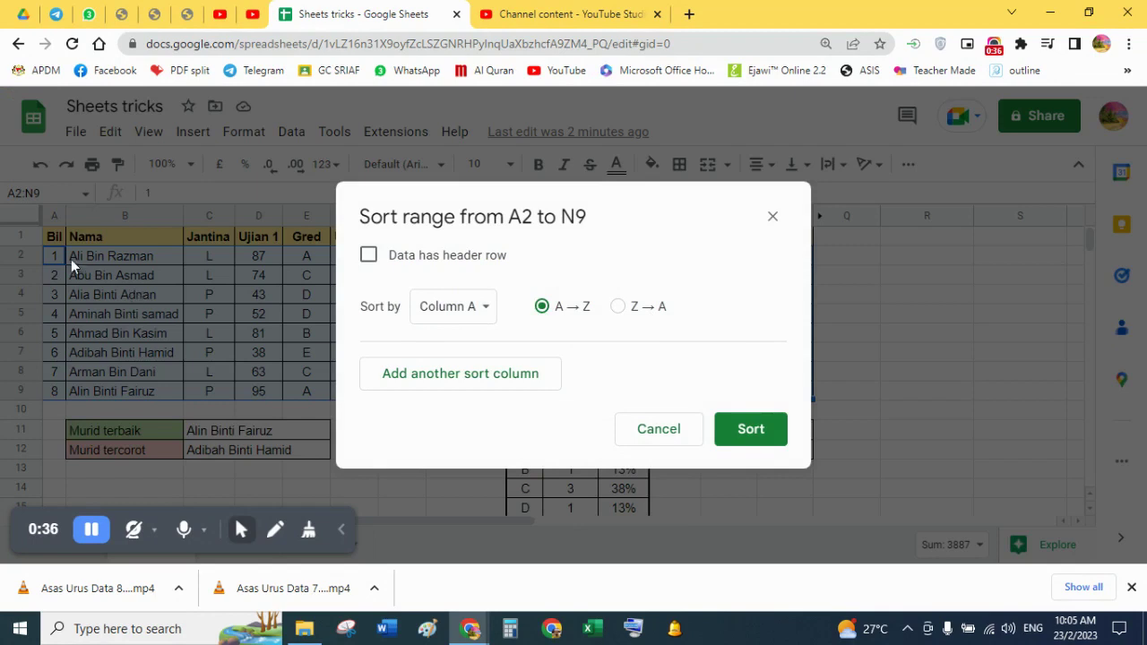
{"action": "left_click", "coordinate": [455, 319]}
{"action": "left_click", "coordinate": [368, 262]}
{"action": "left_click", "coordinate": [369, 258]}
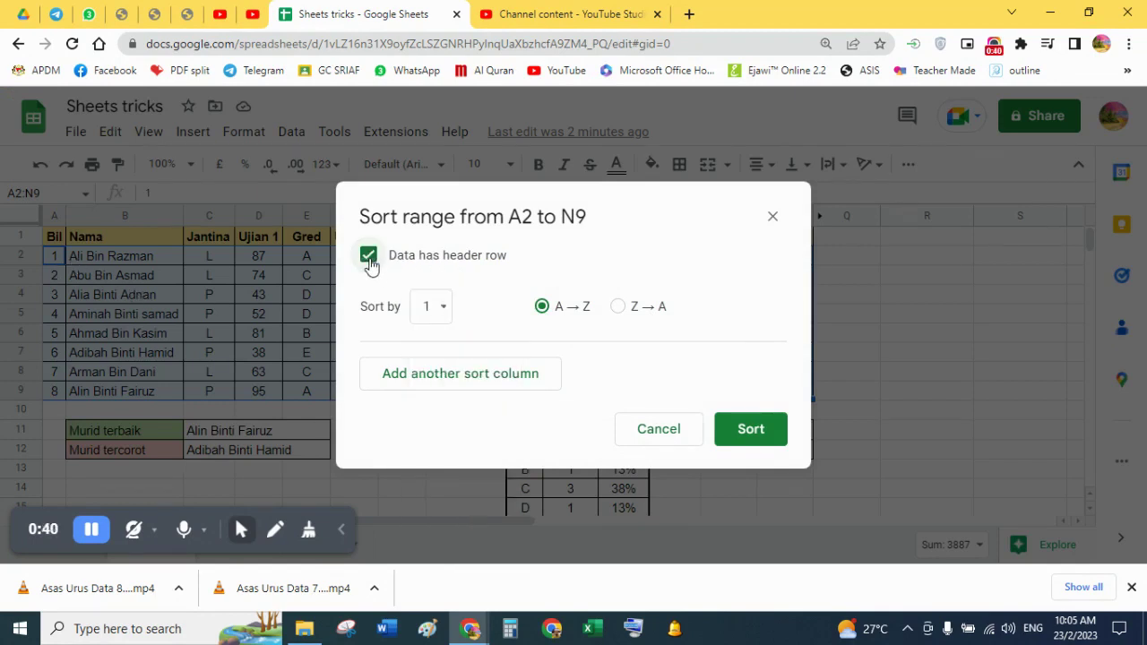
{"action": "left_click", "coordinate": [444, 311]}
{"action": "scroll", "coordinate": [481, 436], "scroll_direction": "down", "scroll_amount": 2}
{"action": "scroll", "coordinate": [481, 435], "scroll_direction": "up", "scroll_amount": 2}
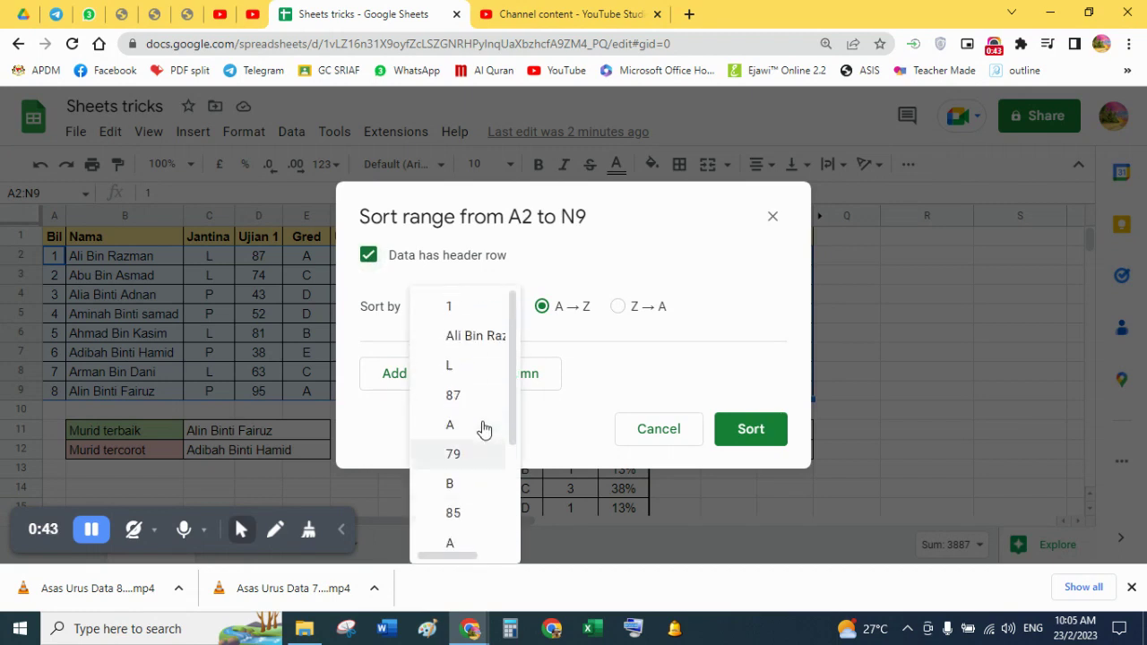
{"action": "left_click", "coordinate": [365, 261]}
{"action": "left_click", "coordinate": [365, 261]}
{"action": "left_click", "coordinate": [686, 437]}
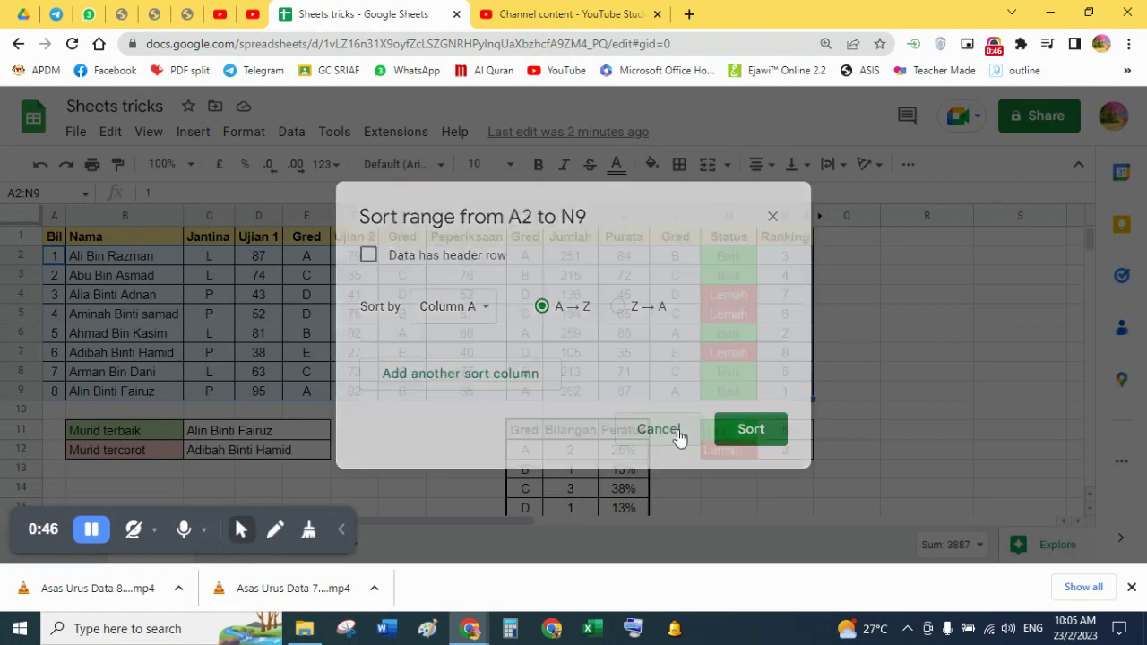
{"action": "left_click", "coordinate": [592, 352]}
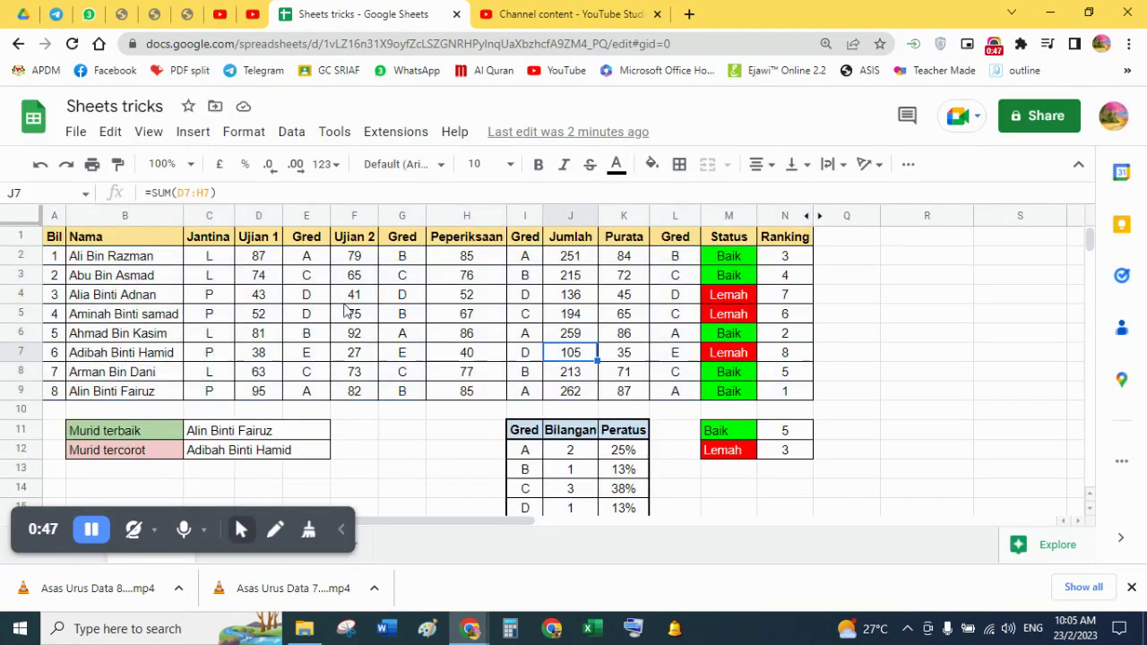
Select the whole marks table from A1 to N9, including the header row
{"action": "left_click", "coordinate": [58, 241]}
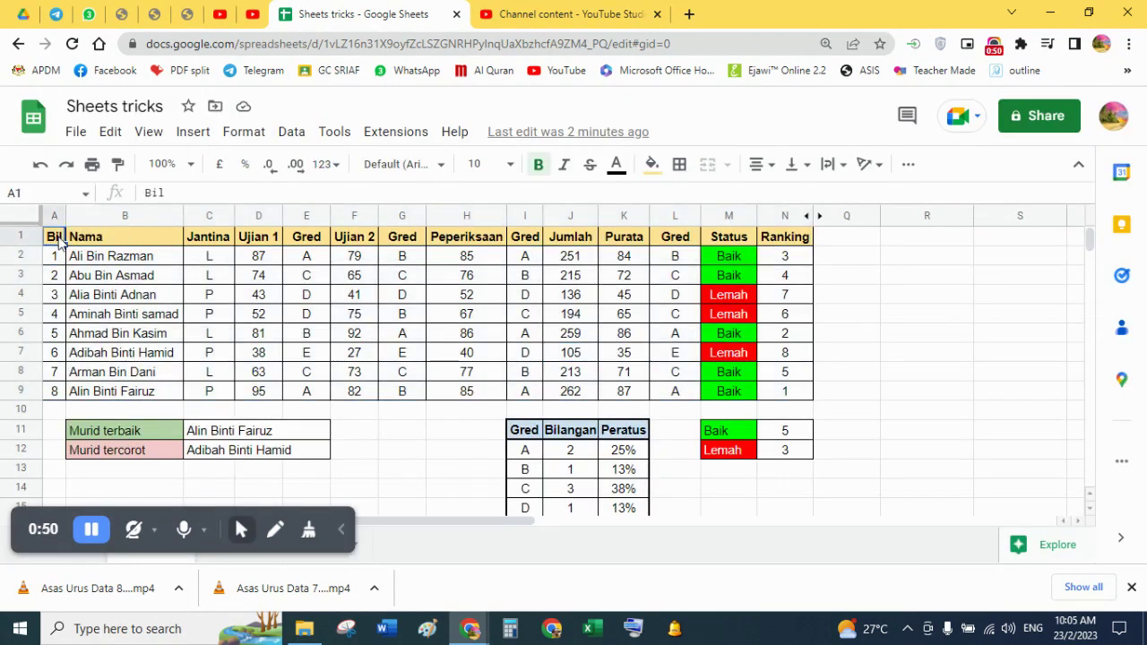
{"action": "key", "text": "ctrl+shift+Right"}
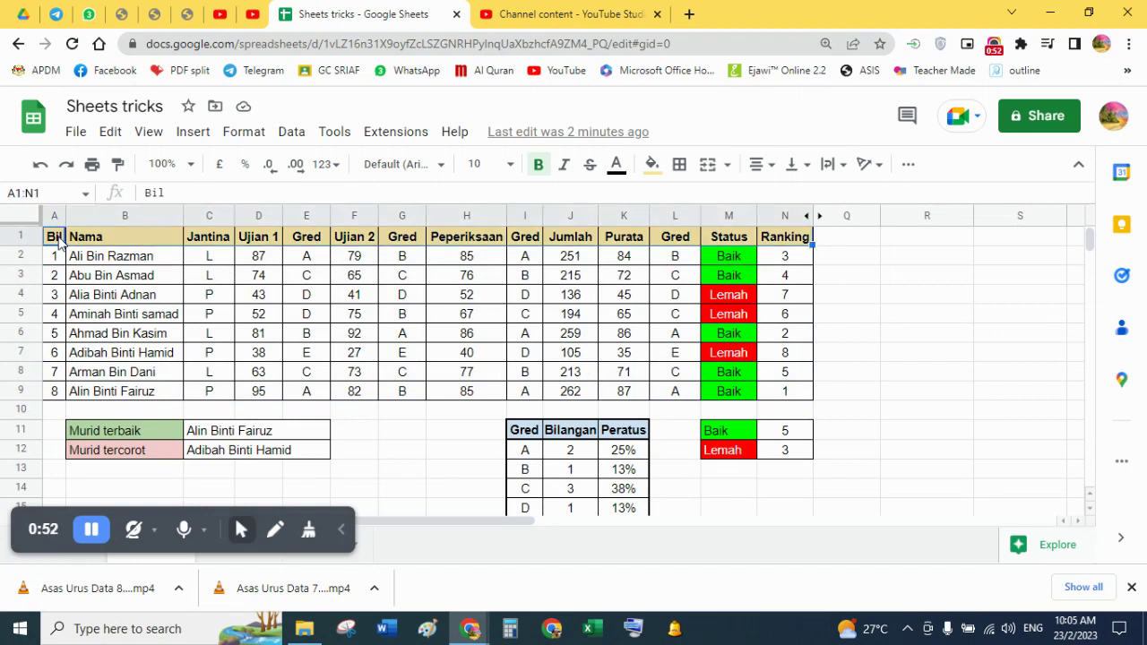
{"action": "key", "text": "ctrl+shift+Down"}
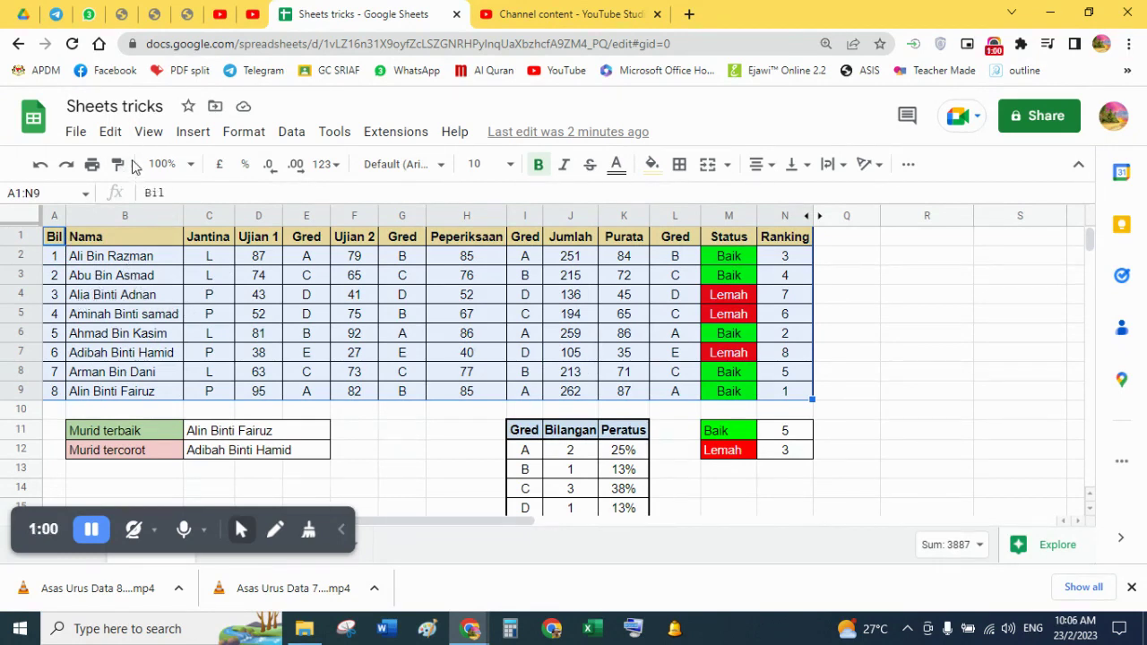
Sort A1:N9 by Jantina A→Z with 'Data has header row' ticked
{"action": "left_click", "coordinate": [292, 134]}
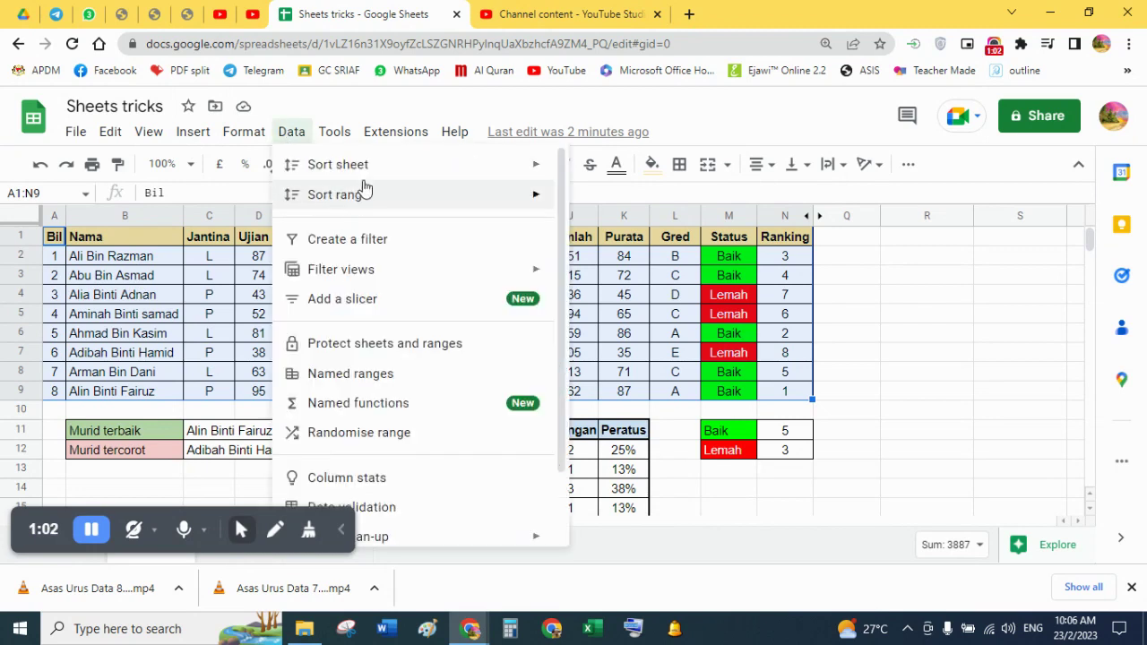
{"action": "mouse_move", "coordinate": [379, 200]}
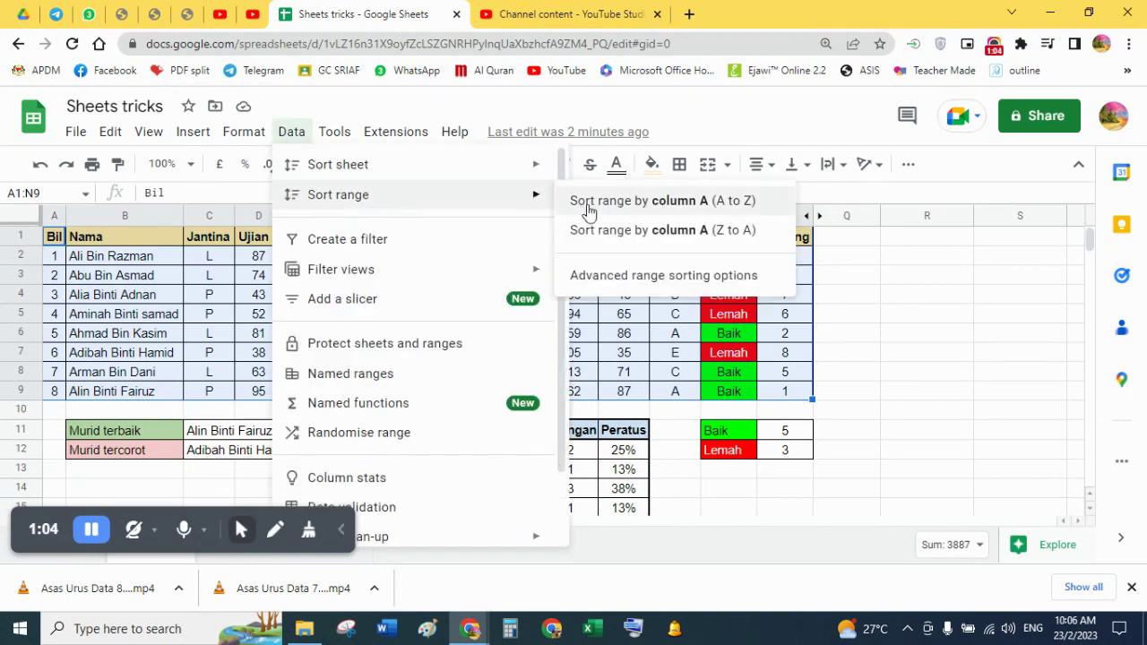
{"action": "left_click", "coordinate": [613, 276]}
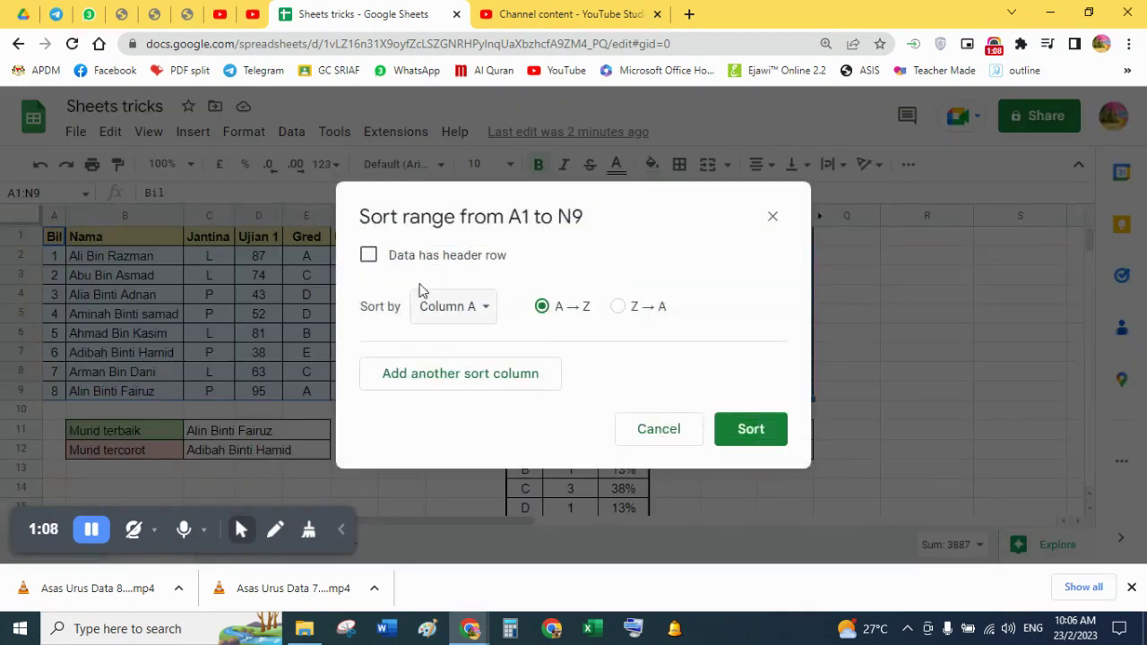
{"action": "left_click", "coordinate": [368, 260]}
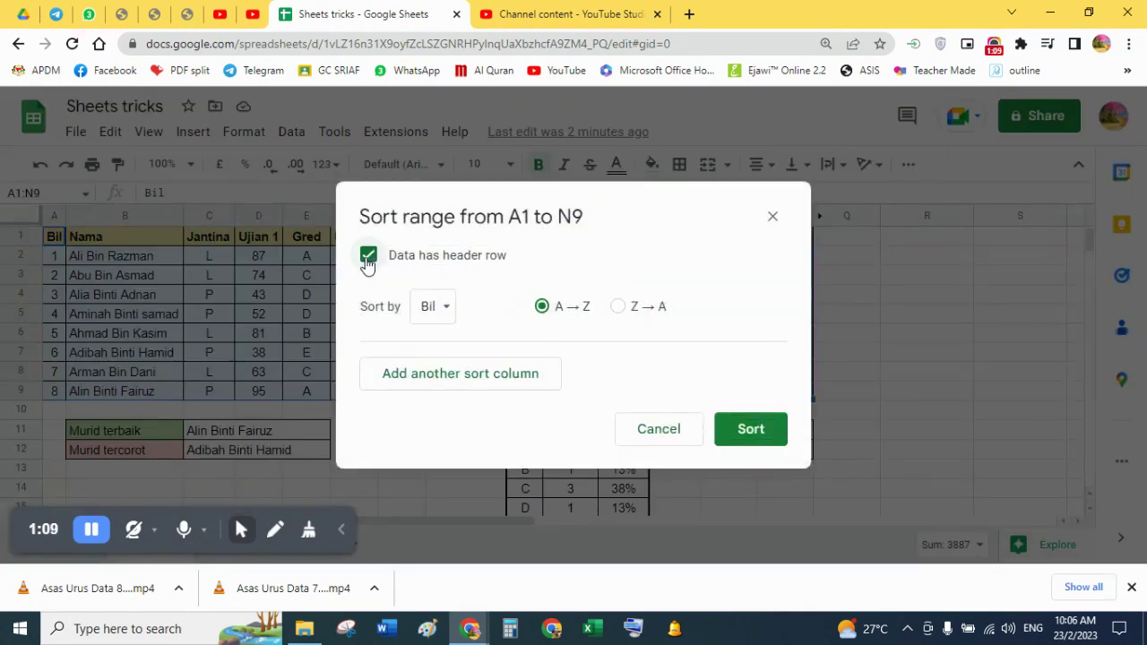
{"action": "left_click", "coordinate": [444, 309]}
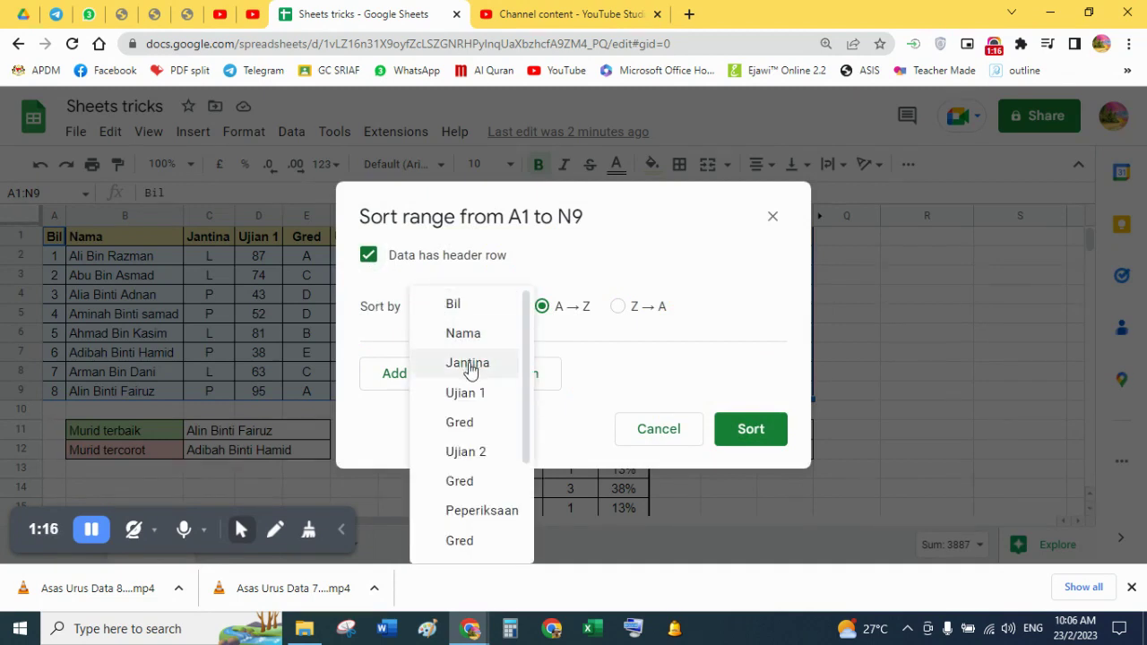
{"action": "left_click", "coordinate": [468, 363]}
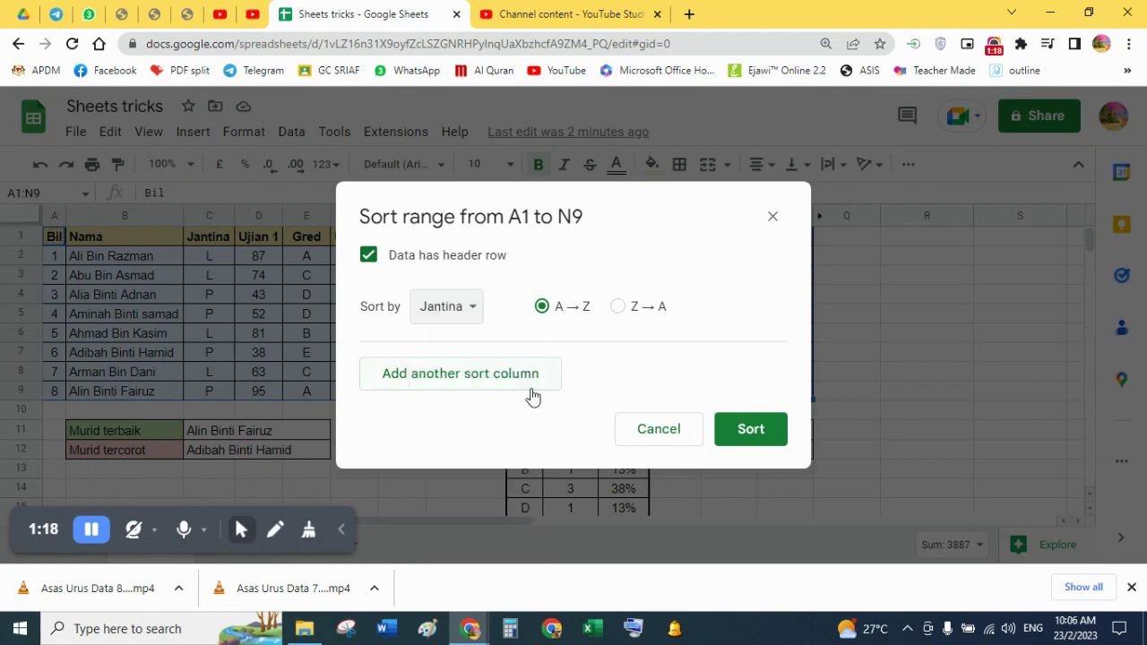
{"action": "left_click", "coordinate": [771, 432]}
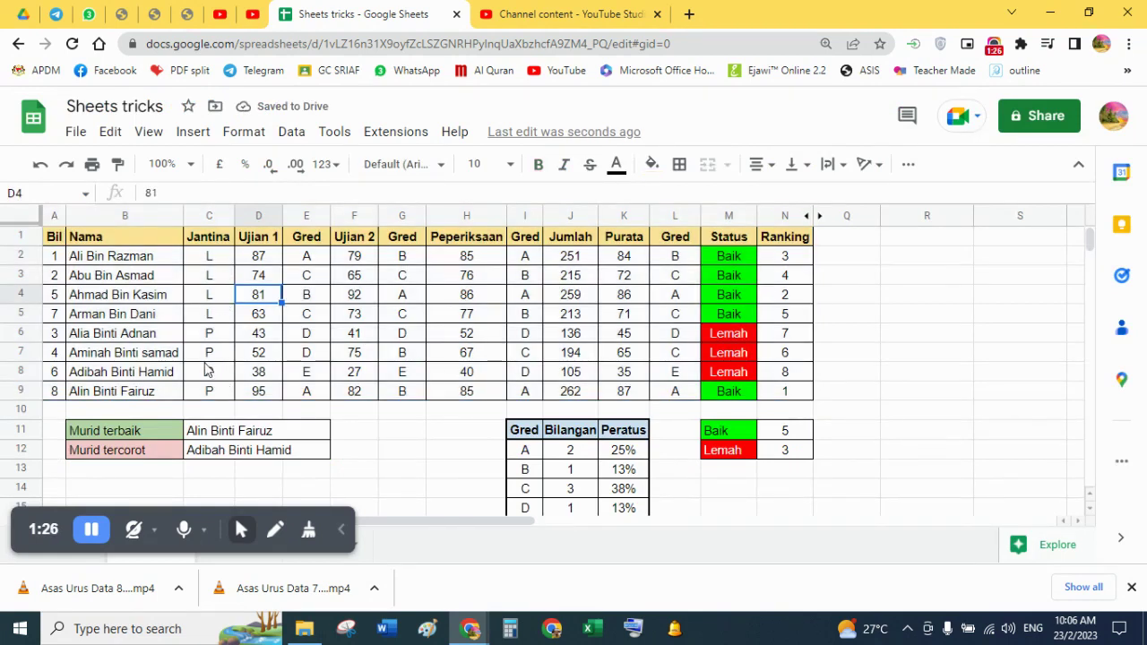
Select A1:N9 and set up an advanced sort by Jantina with a header row
{"action": "left_click", "coordinate": [52, 240]}
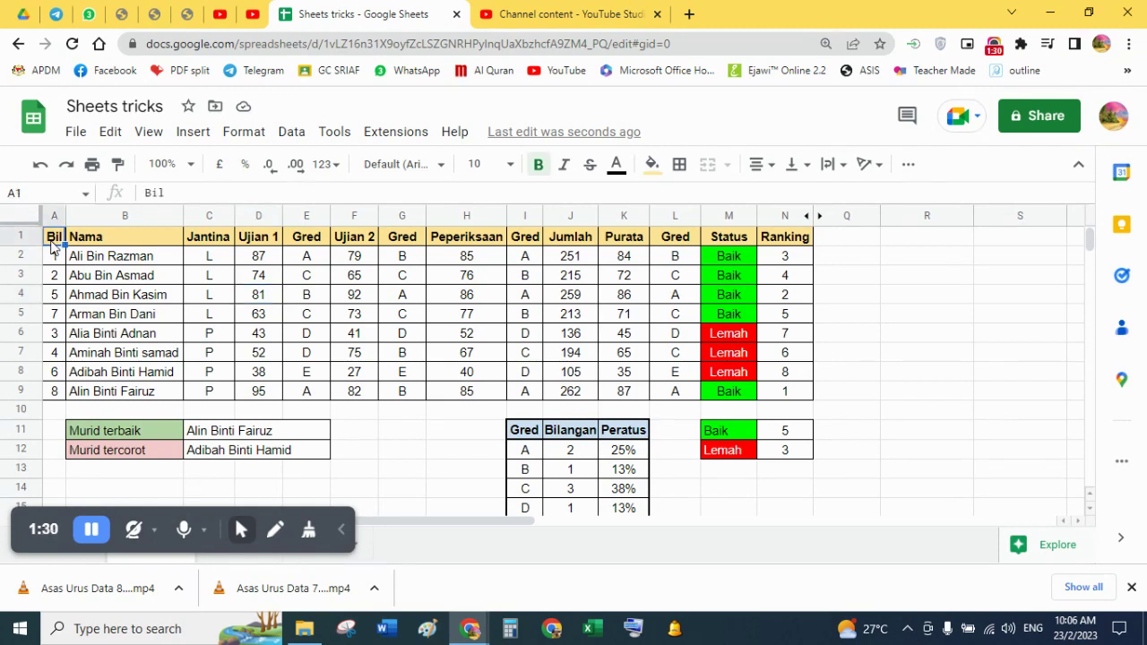
{"action": "key", "text": "ctrl+shift+Right"}
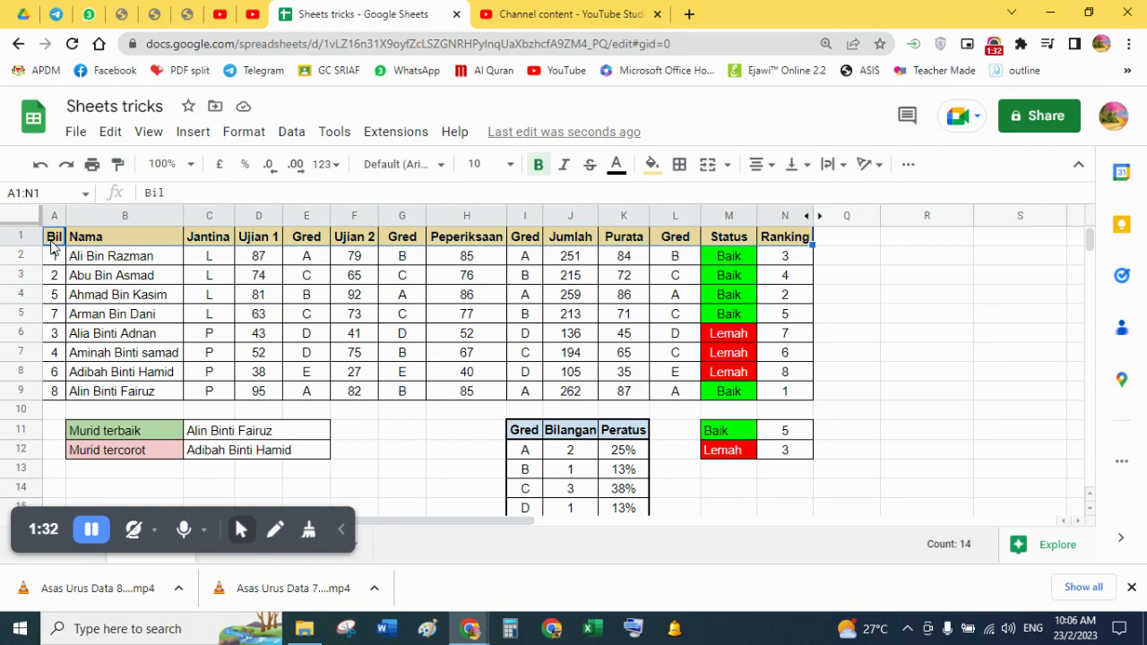
{"action": "key", "text": "ctrl+shift+Down"}
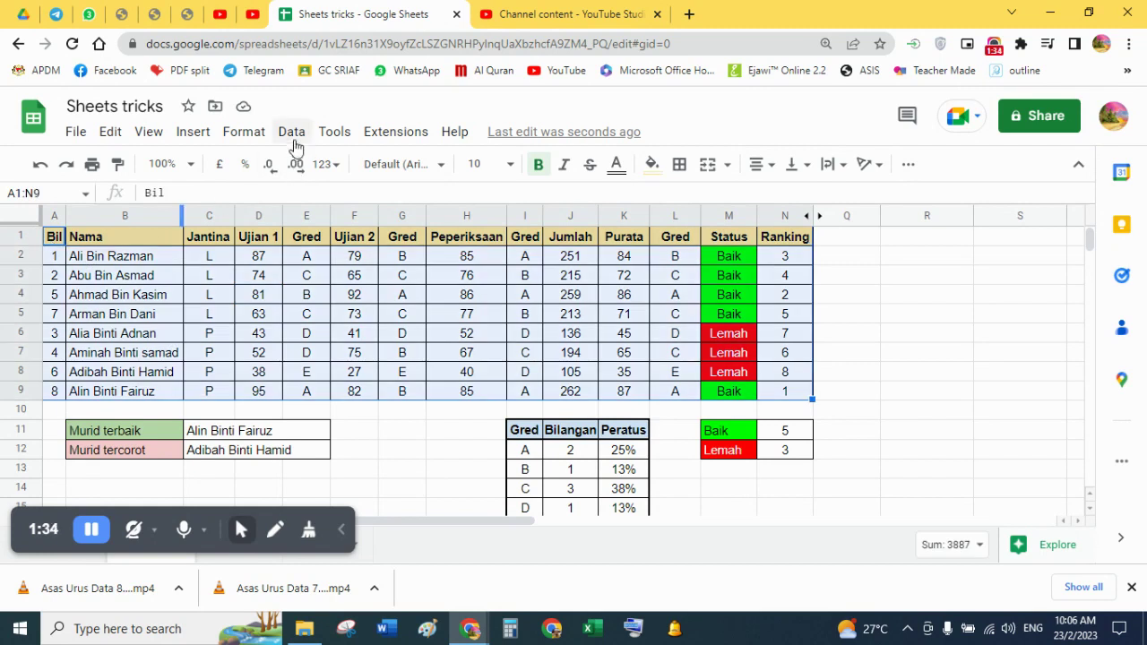
{"action": "left_click", "coordinate": [292, 133]}
{"action": "mouse_move", "coordinate": [501, 199]}
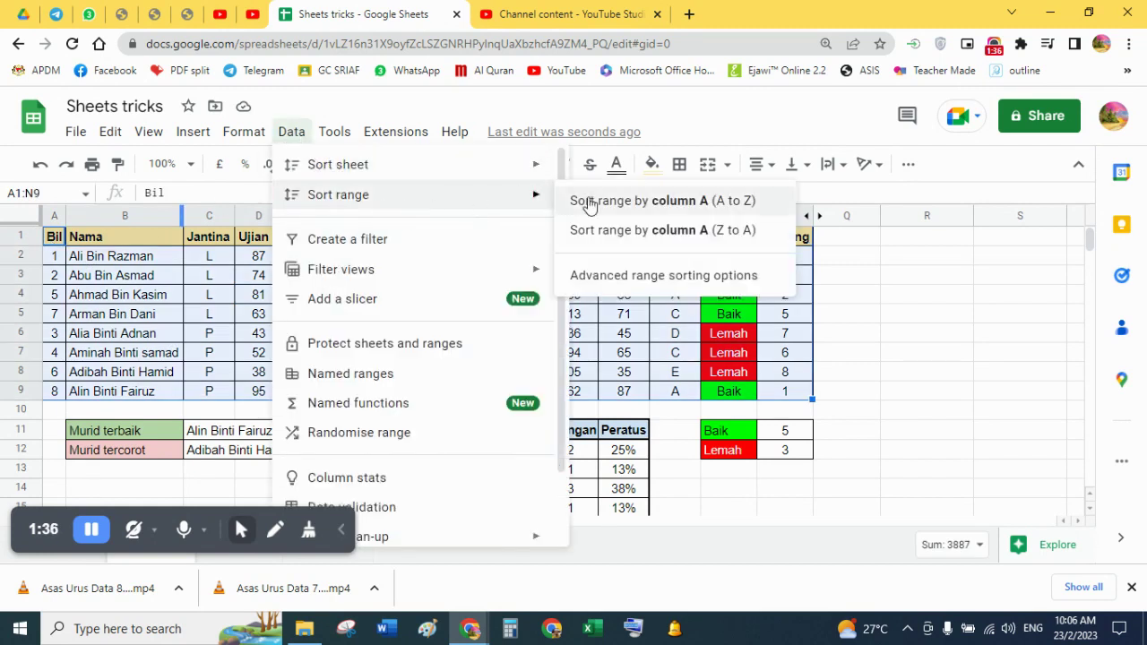
{"action": "left_click", "coordinate": [623, 273]}
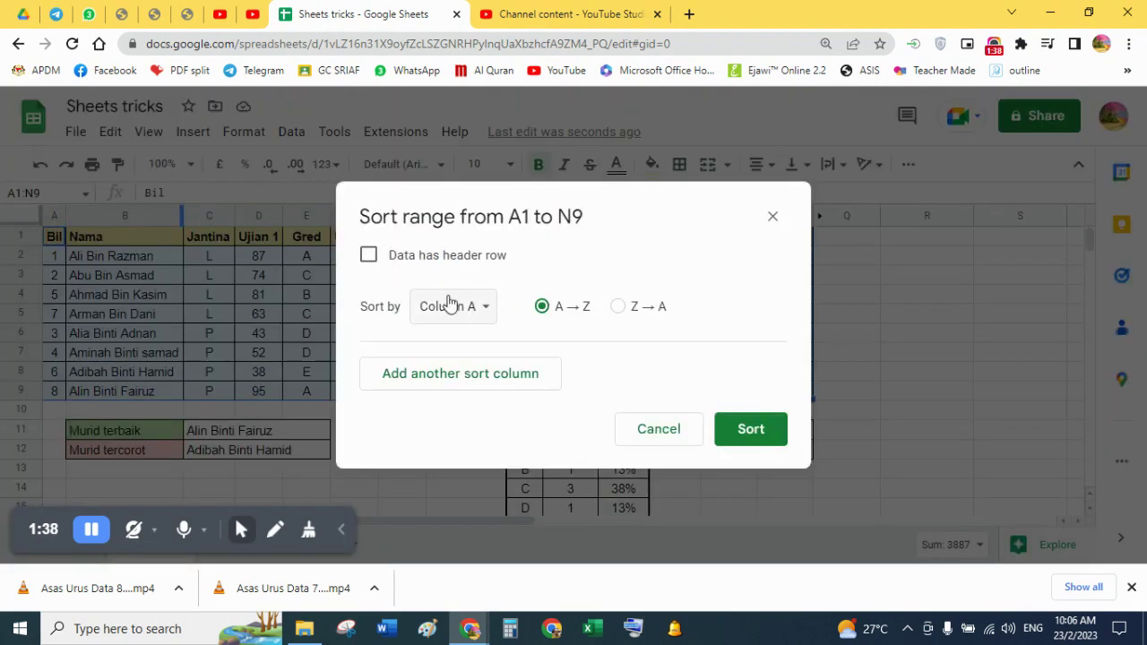
{"action": "left_click", "coordinate": [368, 254]}
{"action": "left_click", "coordinate": [446, 308]}
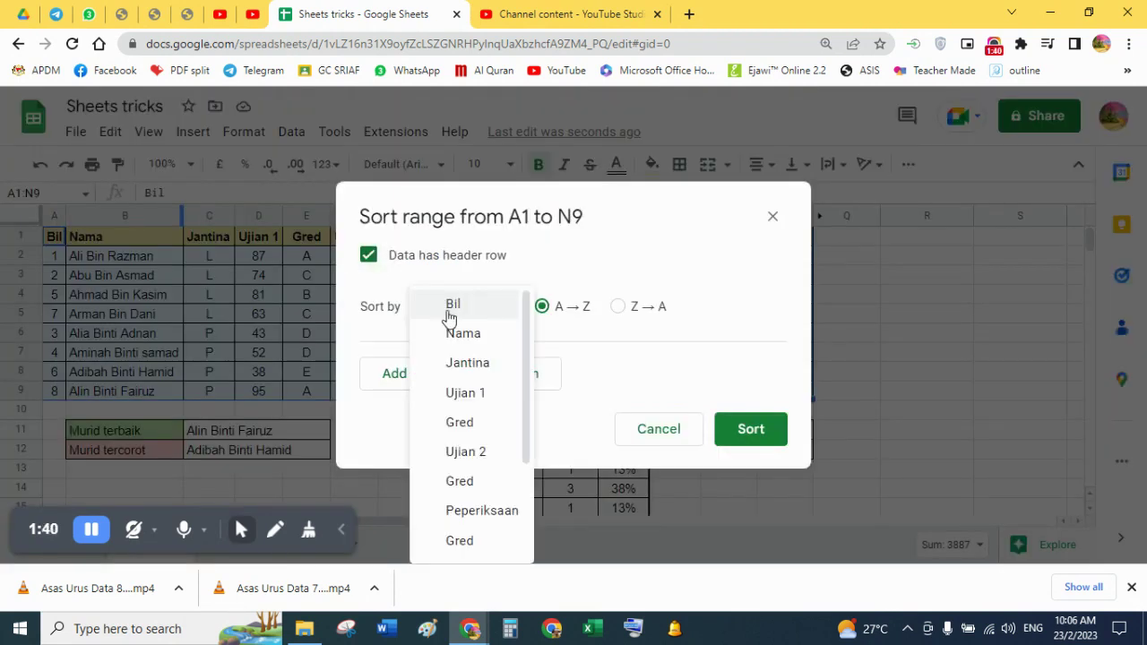
{"action": "left_click", "coordinate": [484, 363]}
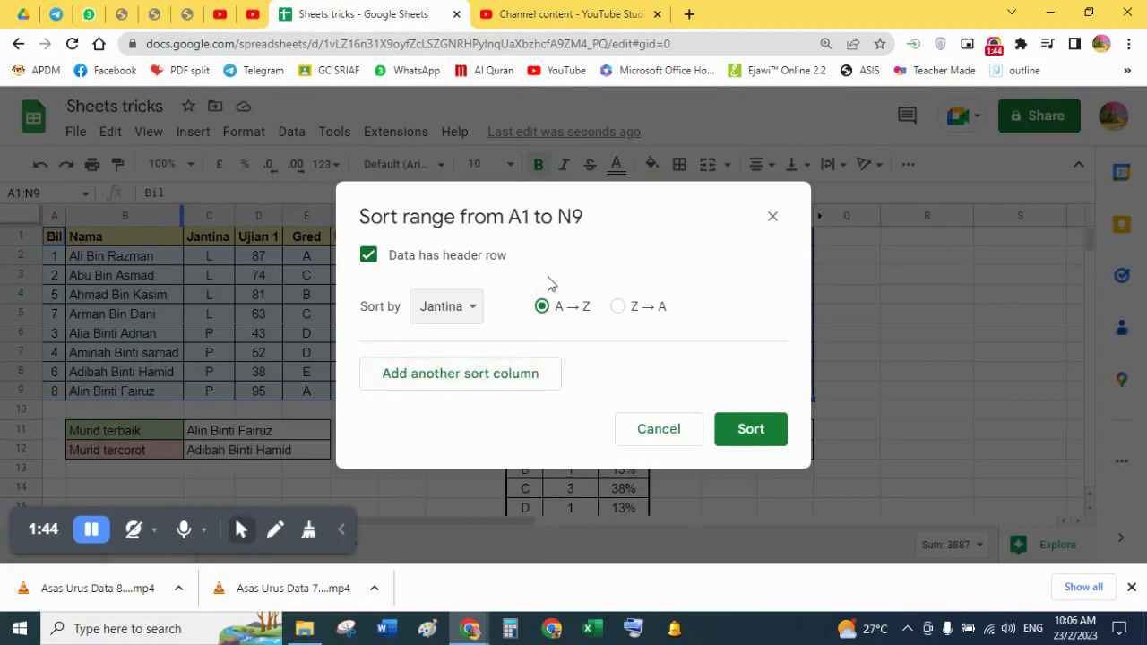
Add a second sort level on Purata, ordered Z→A
{"action": "left_click", "coordinate": [478, 374]}
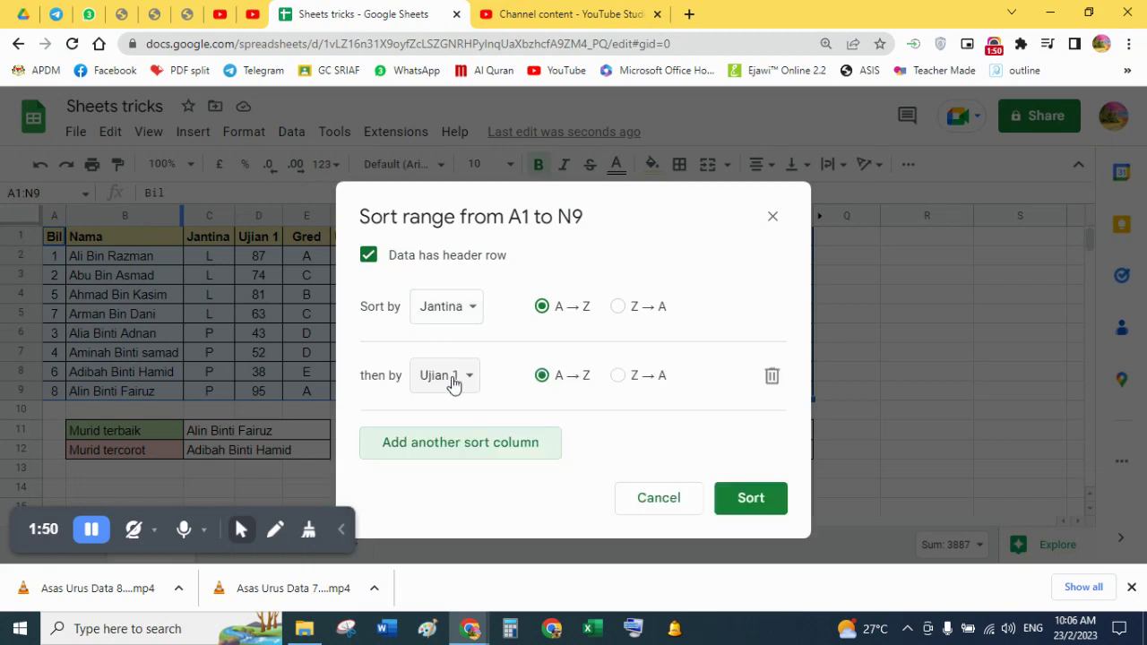
{"action": "left_click", "coordinate": [452, 383]}
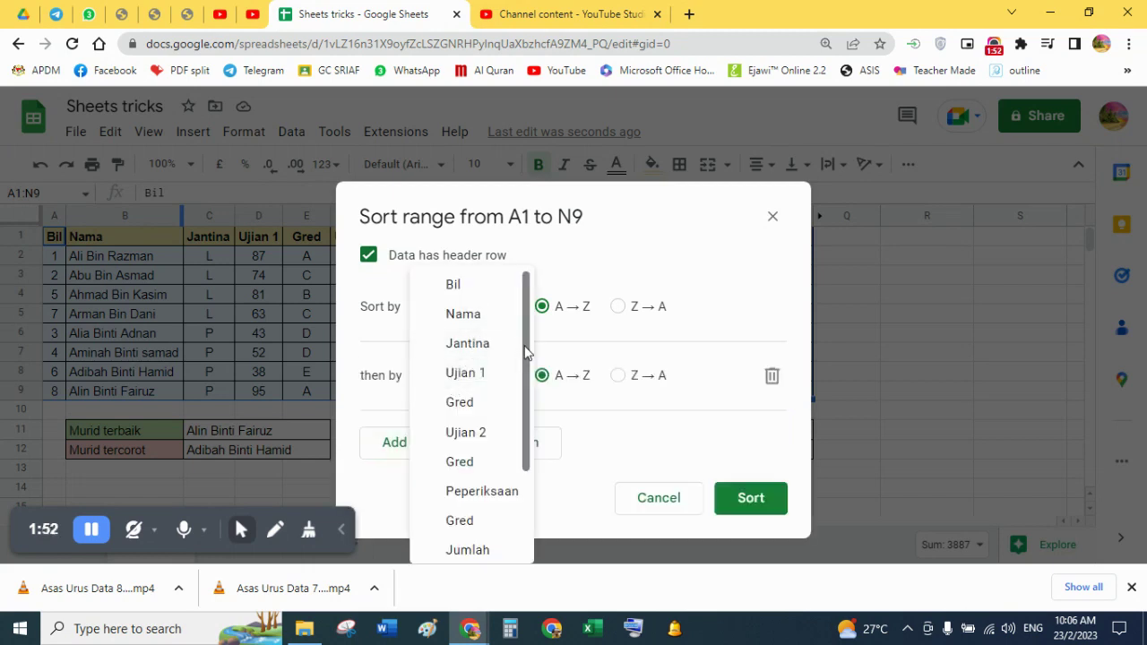
{"action": "left_click_drag", "start_coordinate": [526, 352], "coordinate": [518, 448]}
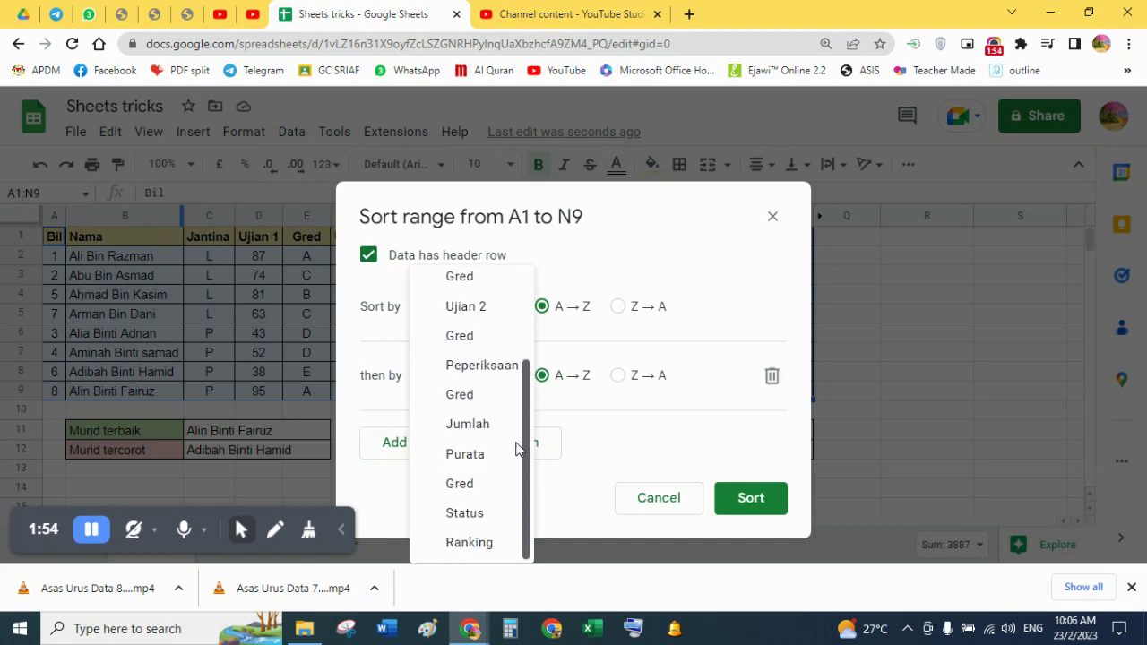
{"action": "left_click", "coordinate": [468, 489]}
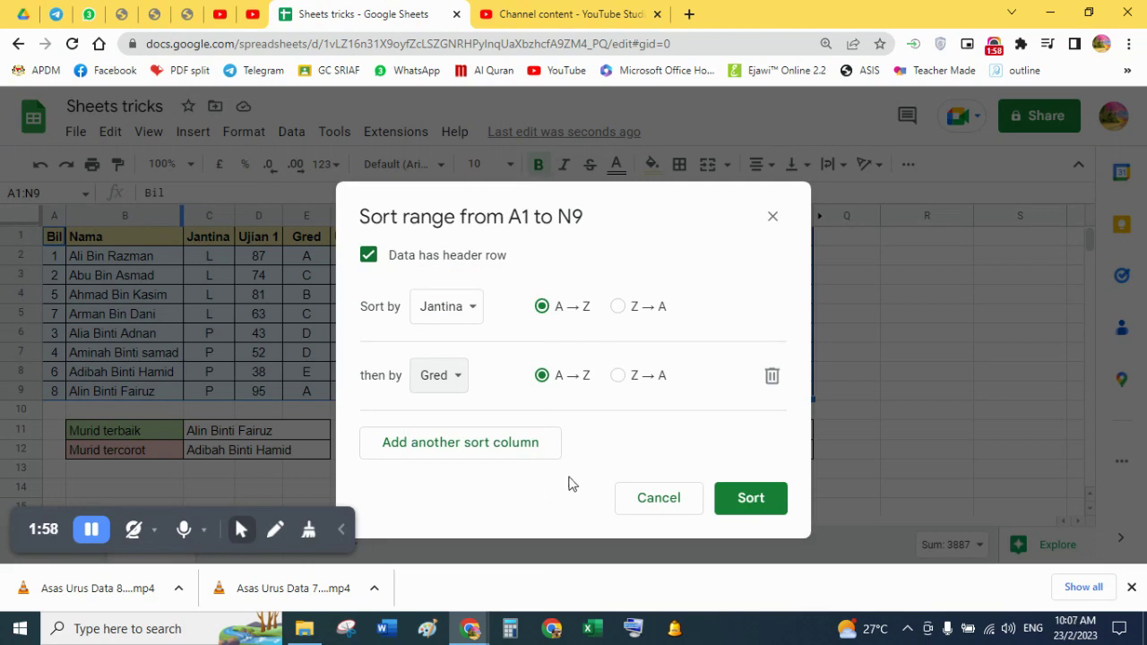
{"action": "left_click", "coordinate": [459, 378]}
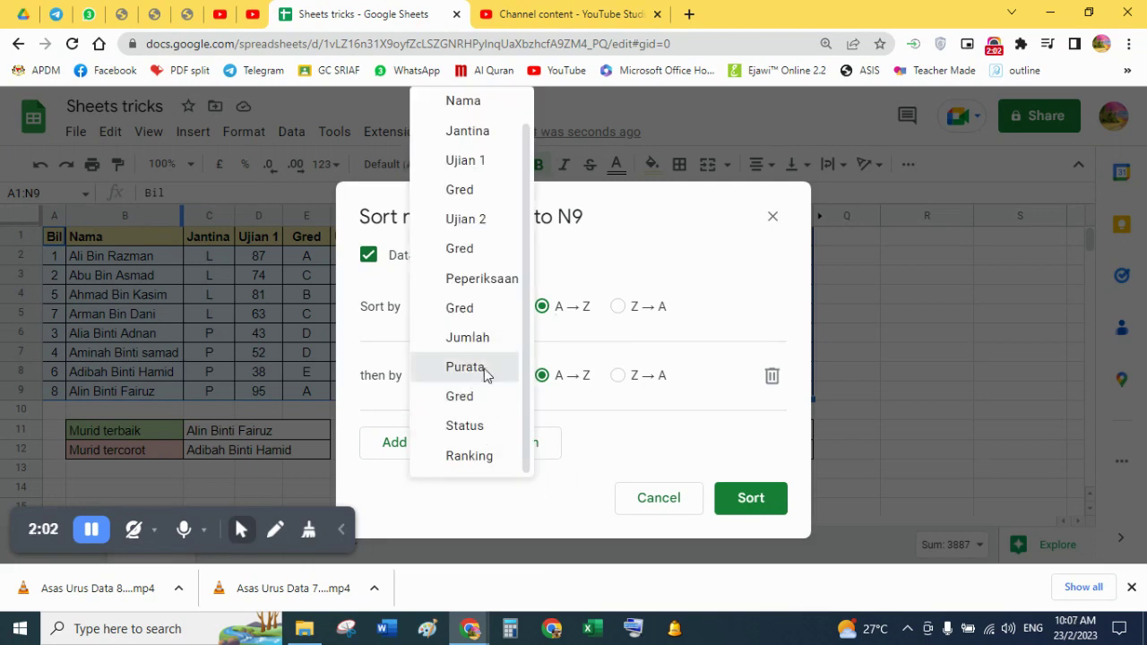
{"action": "left_click", "coordinate": [484, 368]}
{"action": "left_click", "coordinate": [618, 376]}
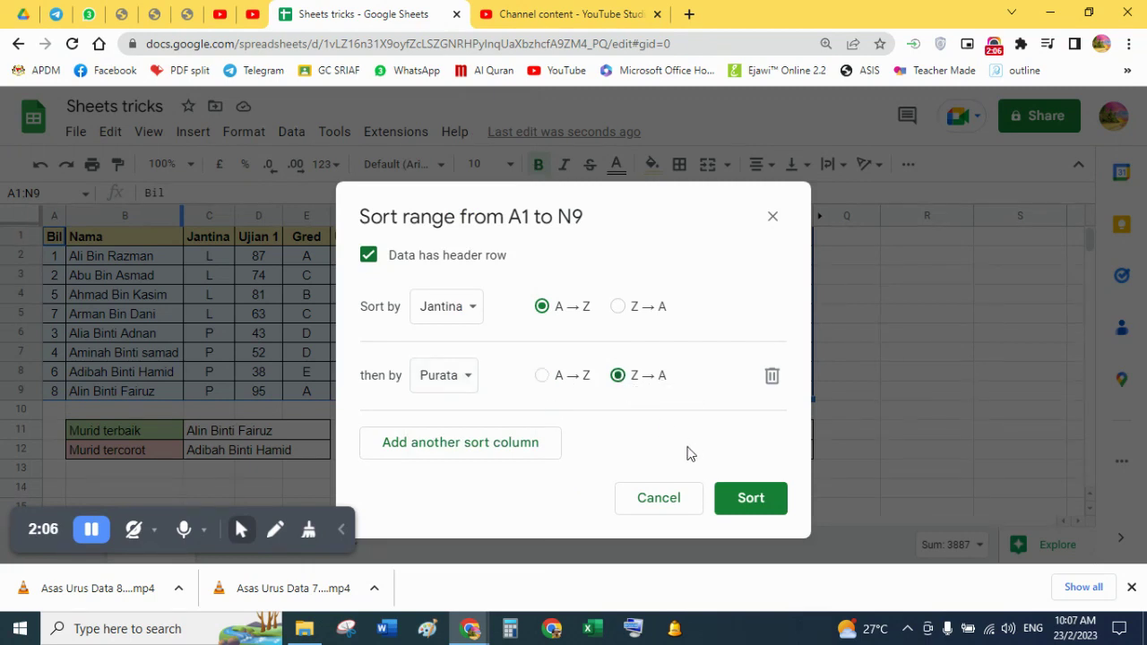
{"action": "left_click", "coordinate": [738, 500]}
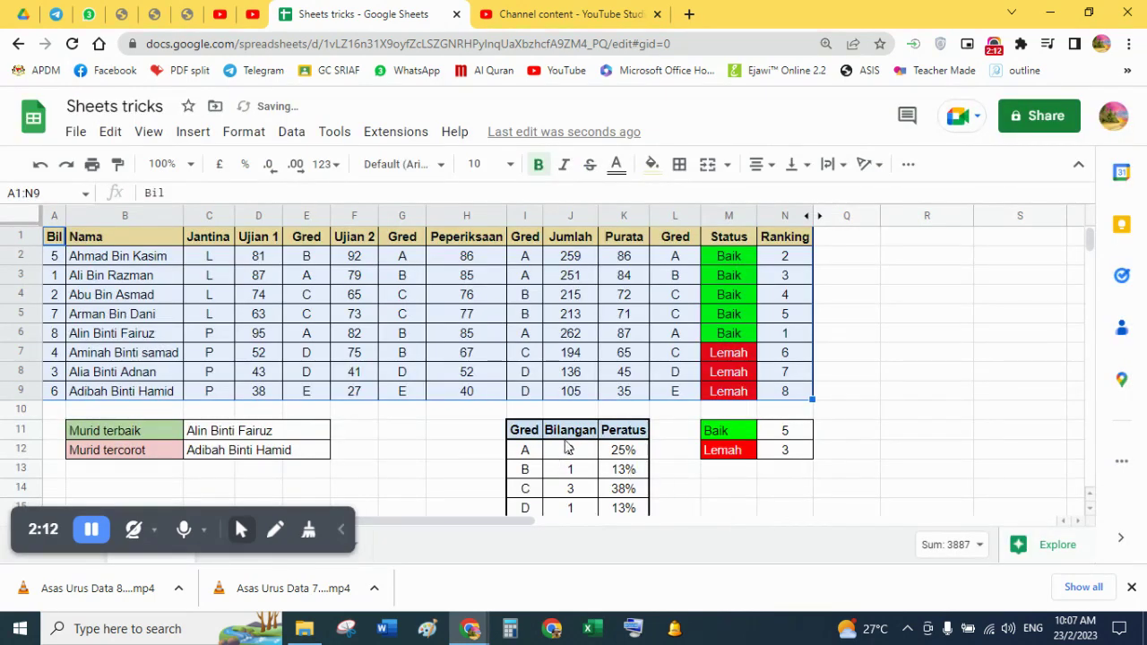
{"action": "left_click", "coordinate": [626, 393]}
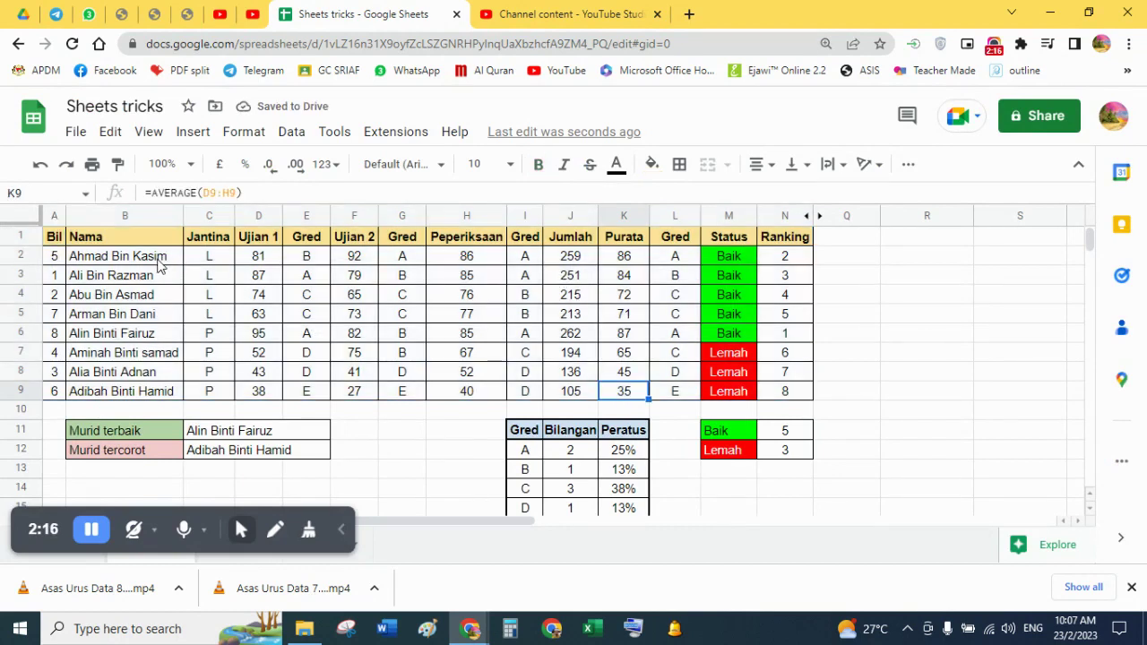
{"action": "left_click", "coordinate": [534, 257]}
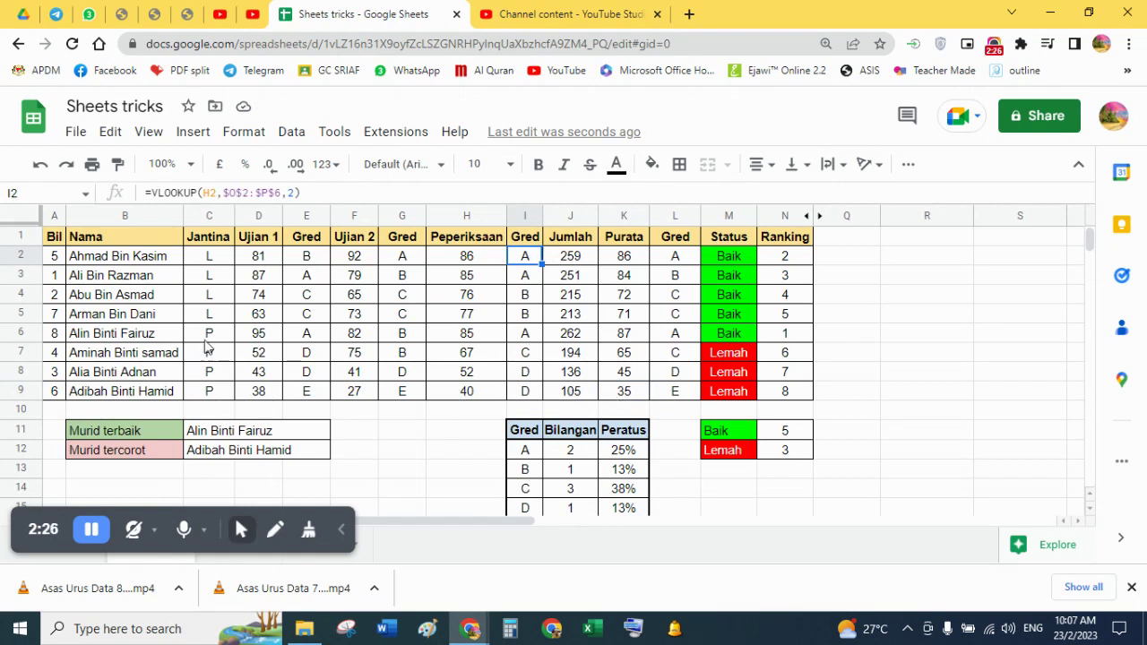
{"action": "left_click", "coordinate": [130, 359]}
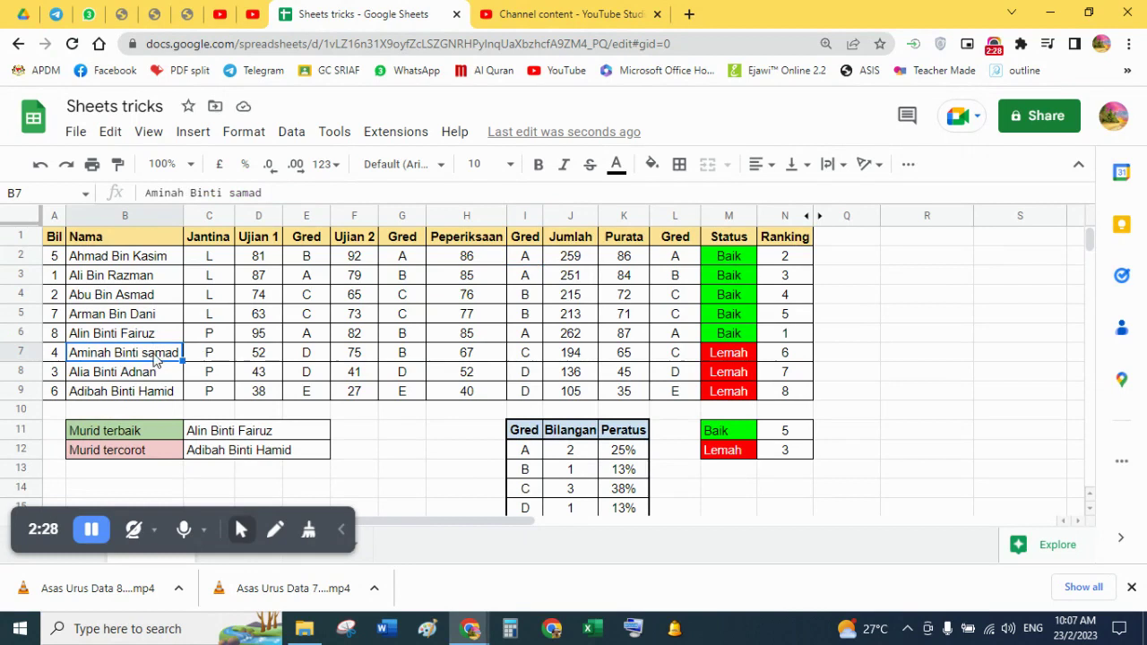
{"action": "left_click", "coordinate": [154, 336]}
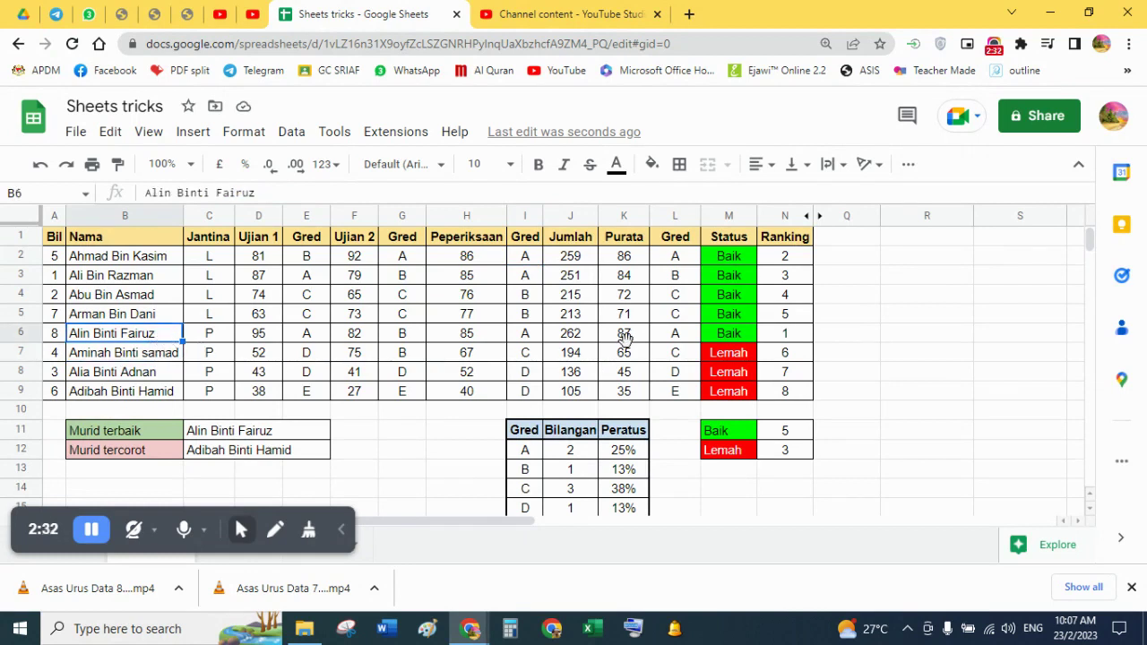
{"action": "left_click", "coordinate": [742, 360]}
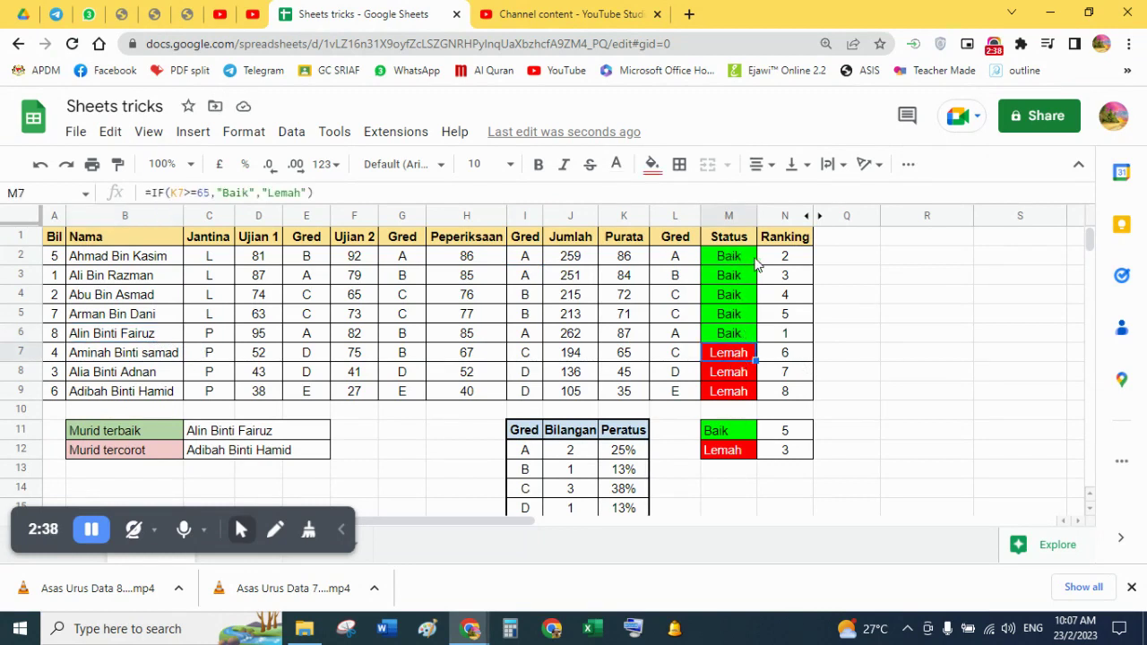
{"action": "left_click", "coordinate": [55, 238]}
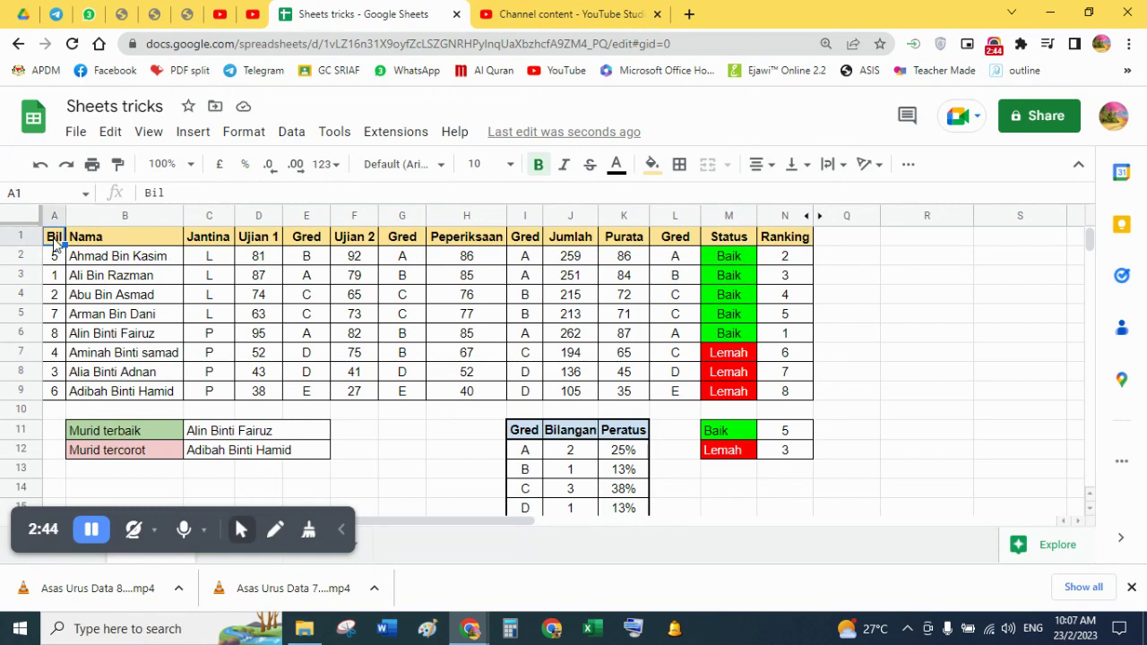
Select A1:N9 and open advanced range sorting with 'Data has header row' ticked
{"action": "key", "text": "ctrl+shift+Right"}
{"action": "key", "text": "ctrl+shift+Down"}
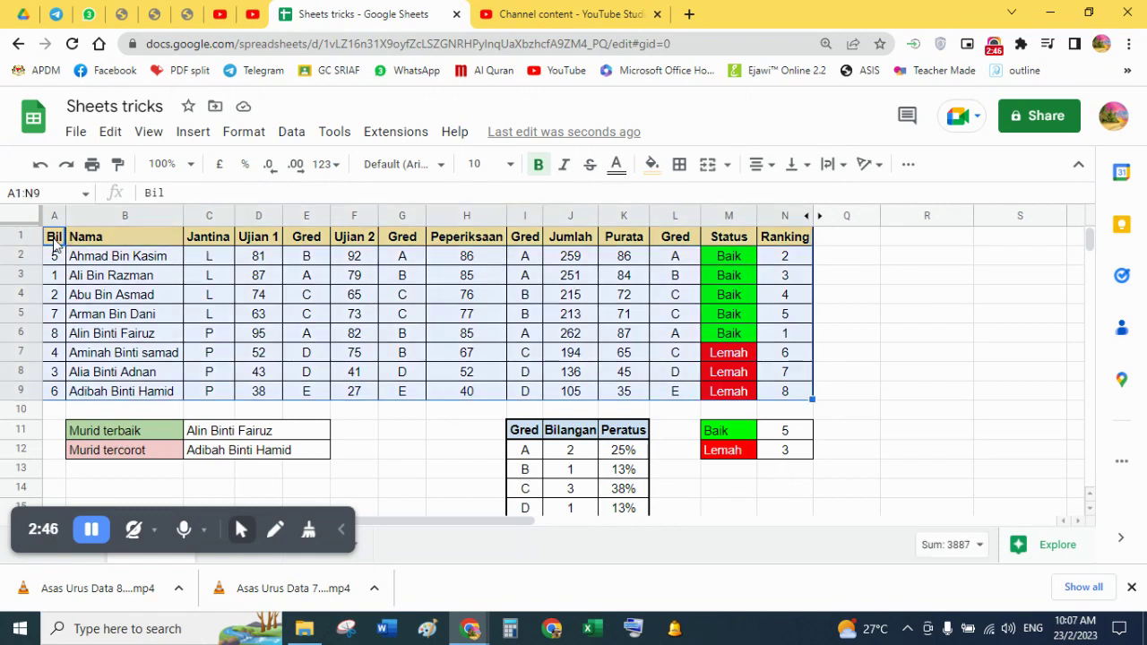
{"action": "left_click", "coordinate": [296, 142]}
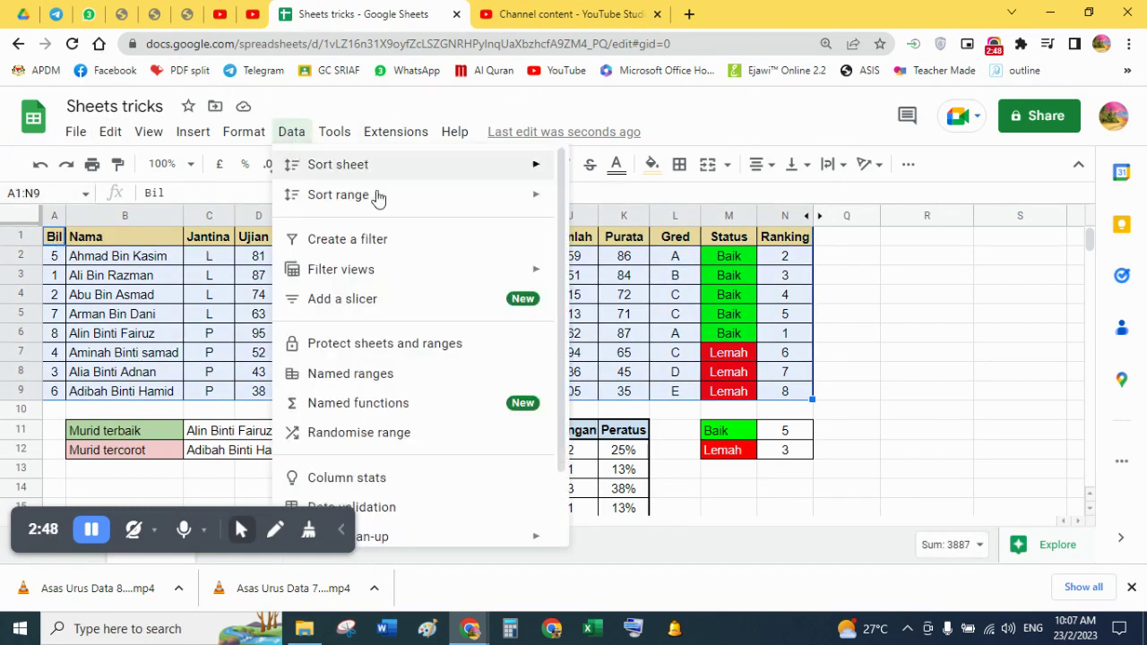
{"action": "mouse_move", "coordinate": [421, 199]}
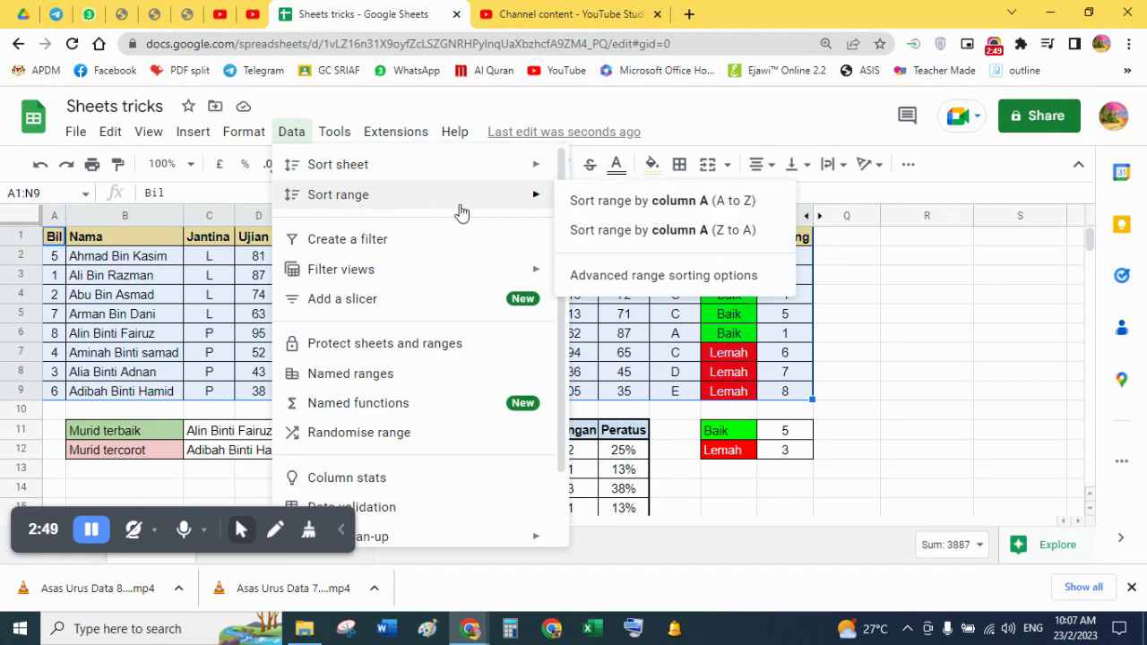
{"action": "left_click", "coordinate": [624, 280]}
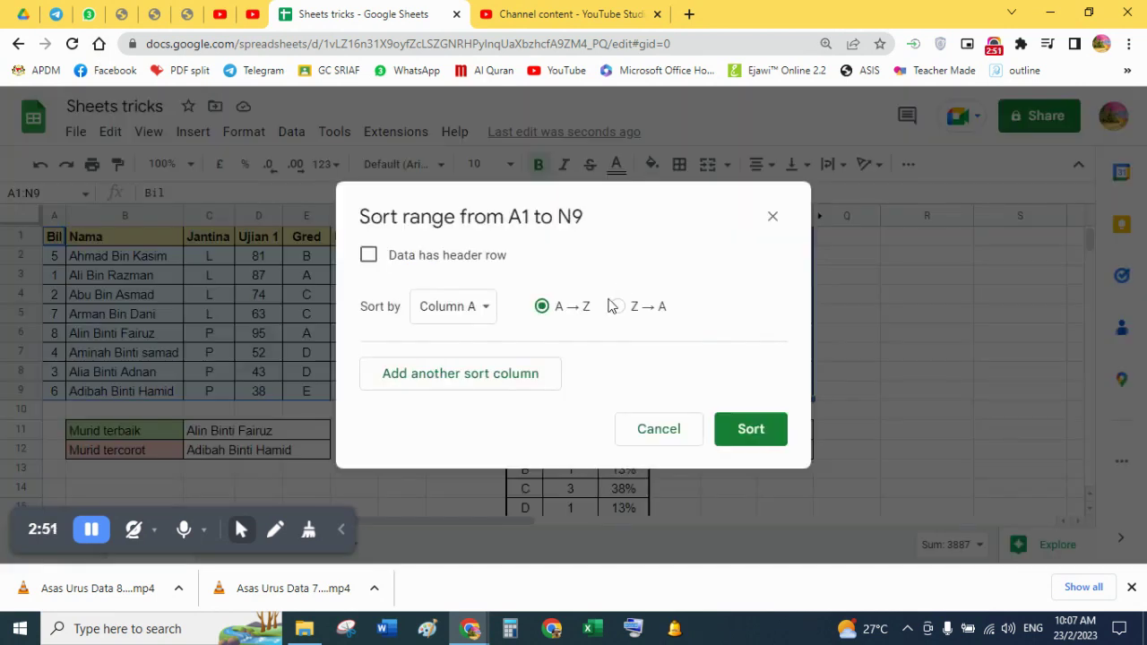
{"action": "left_click", "coordinate": [369, 256]}
Move the sort dialog aside to show columns J–N and browse the sort-column list, leaving Bil selected
{"action": "left_click", "coordinate": [440, 317]}
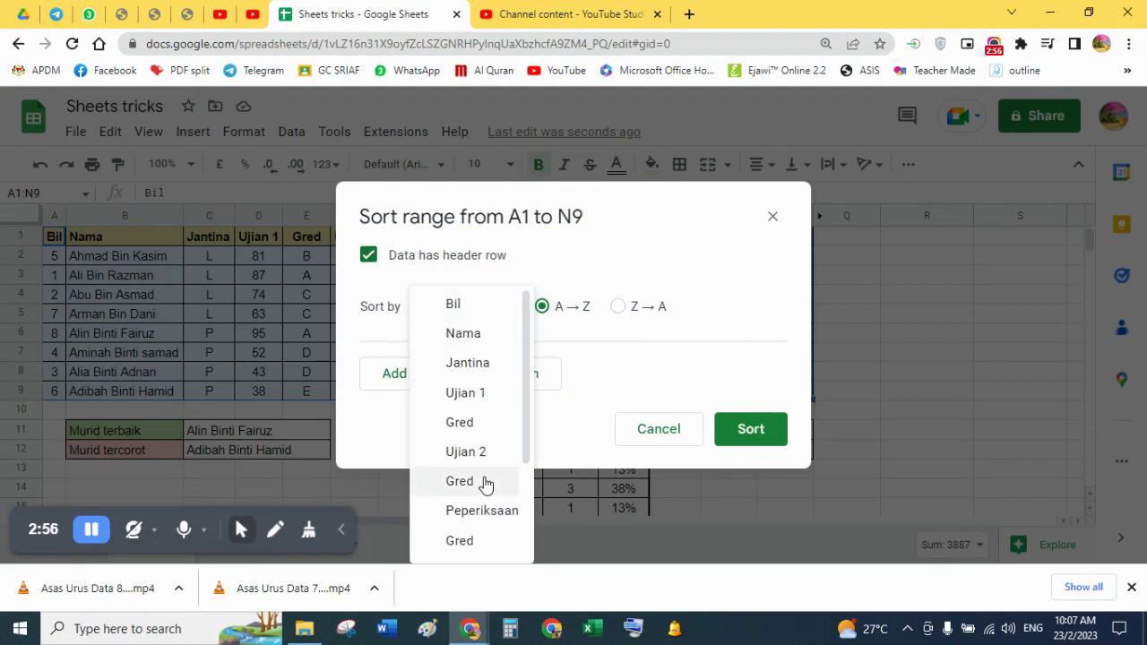
{"action": "scroll", "coordinate": [488, 485], "scroll_direction": "down", "scroll_amount": 2}
{"action": "left_click", "coordinate": [671, 239]}
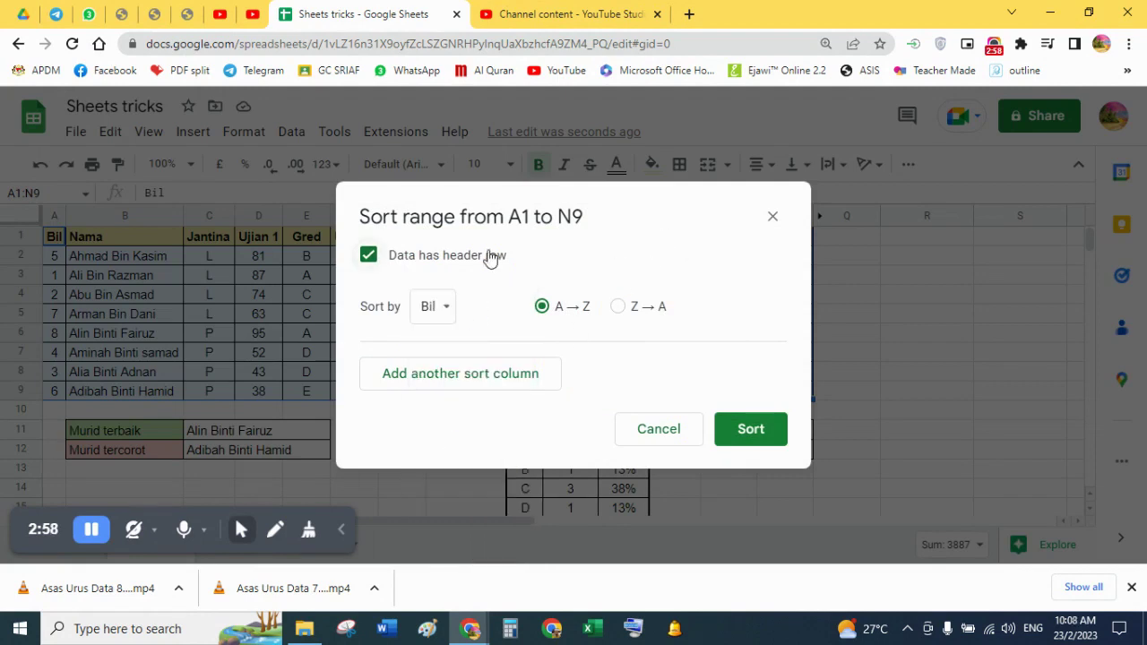
{"action": "left_click_drag", "start_coordinate": [698, 218], "coordinate": [471, 262]}
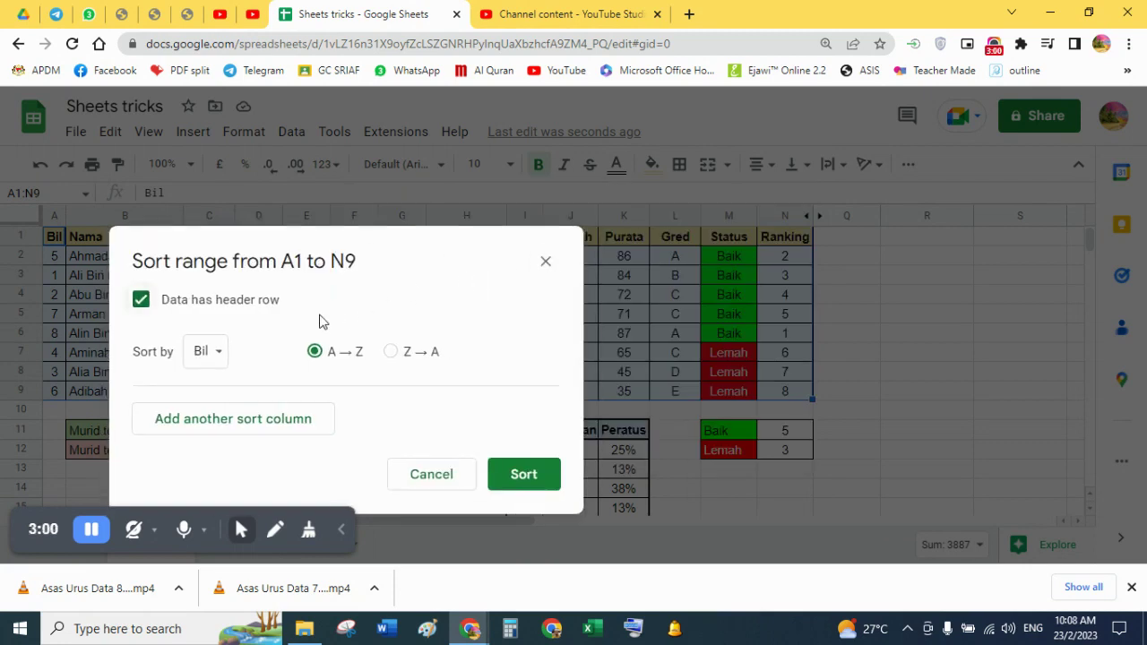
{"action": "left_click", "coordinate": [221, 350]}
{"action": "scroll", "coordinate": [267, 442], "scroll_direction": "down", "scroll_amount": 2}
{"action": "scroll", "coordinate": [267, 442], "scroll_direction": "down", "scroll_amount": 2}
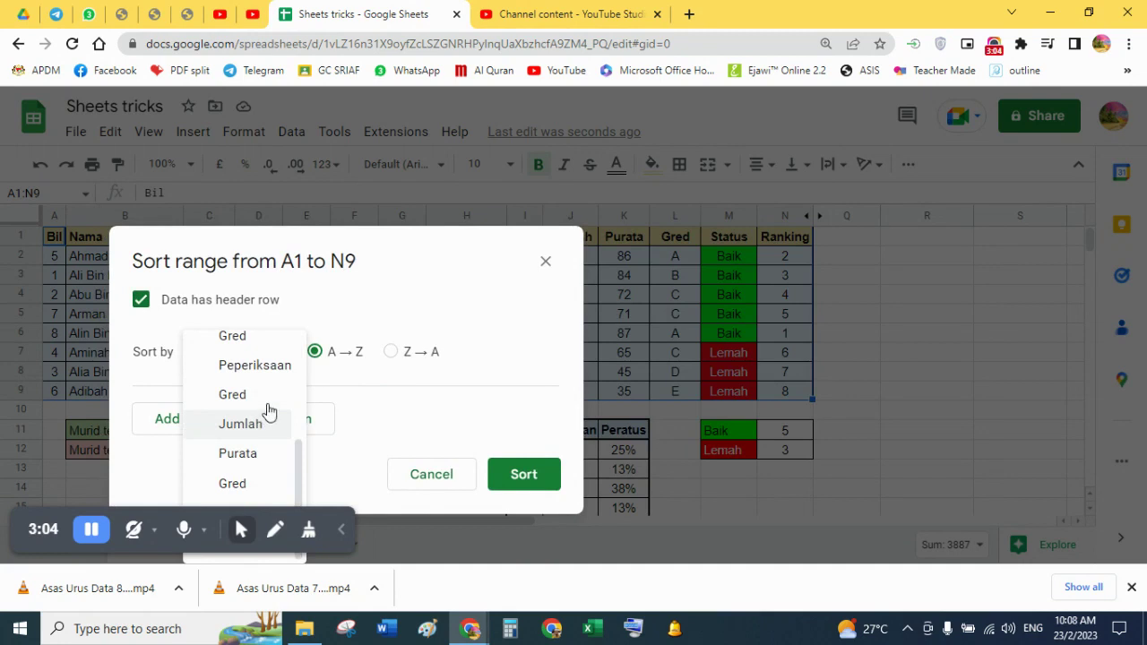
{"action": "scroll", "coordinate": [265, 407], "scroll_direction": "up", "scroll_amount": 5}
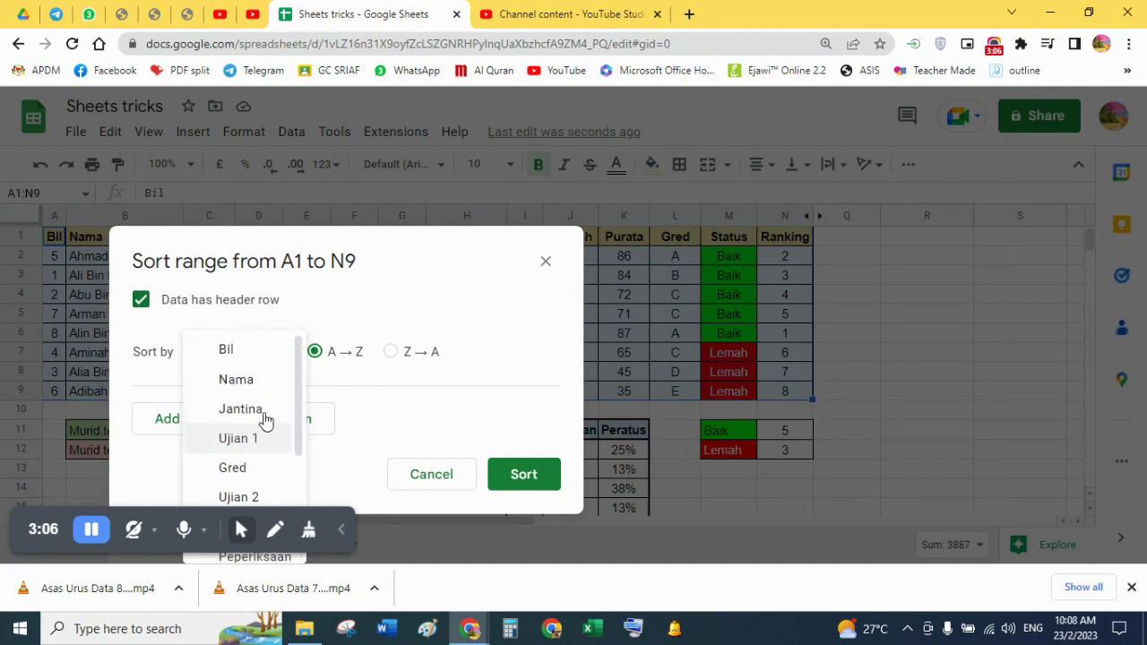
{"action": "scroll", "coordinate": [265, 419], "scroll_direction": "down", "scroll_amount": 1}
{"action": "scroll", "coordinate": [265, 419], "scroll_direction": "down", "scroll_amount": 1}
{"action": "scroll", "coordinate": [266, 421], "scroll_direction": "down", "scroll_amount": 1}
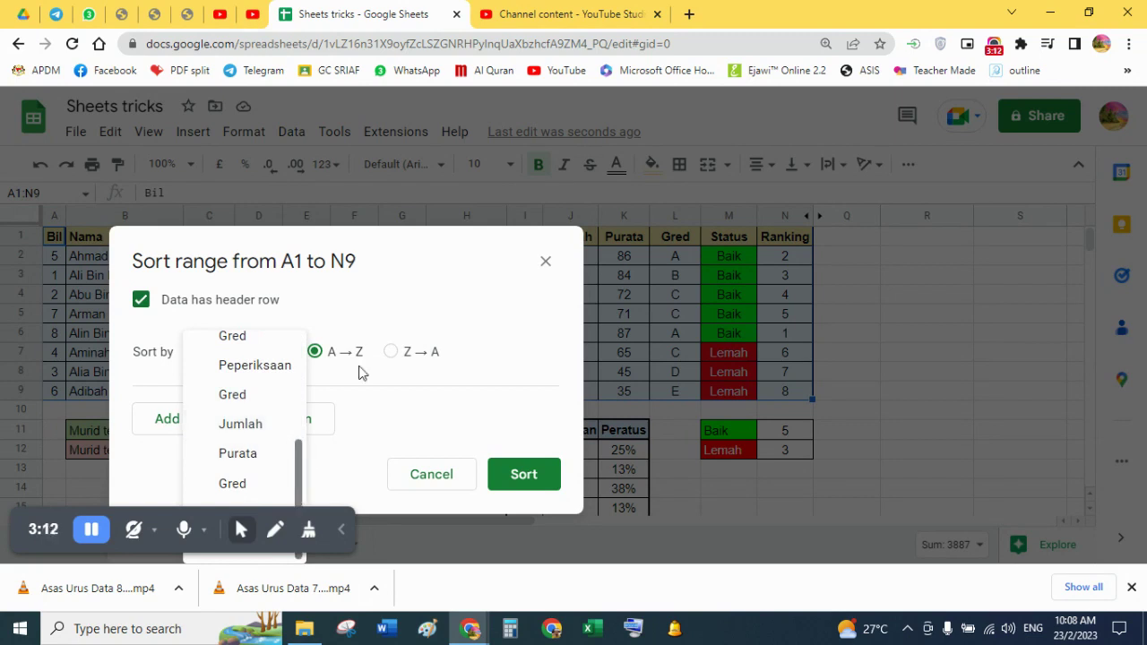
{"action": "left_click", "coordinate": [422, 278]}
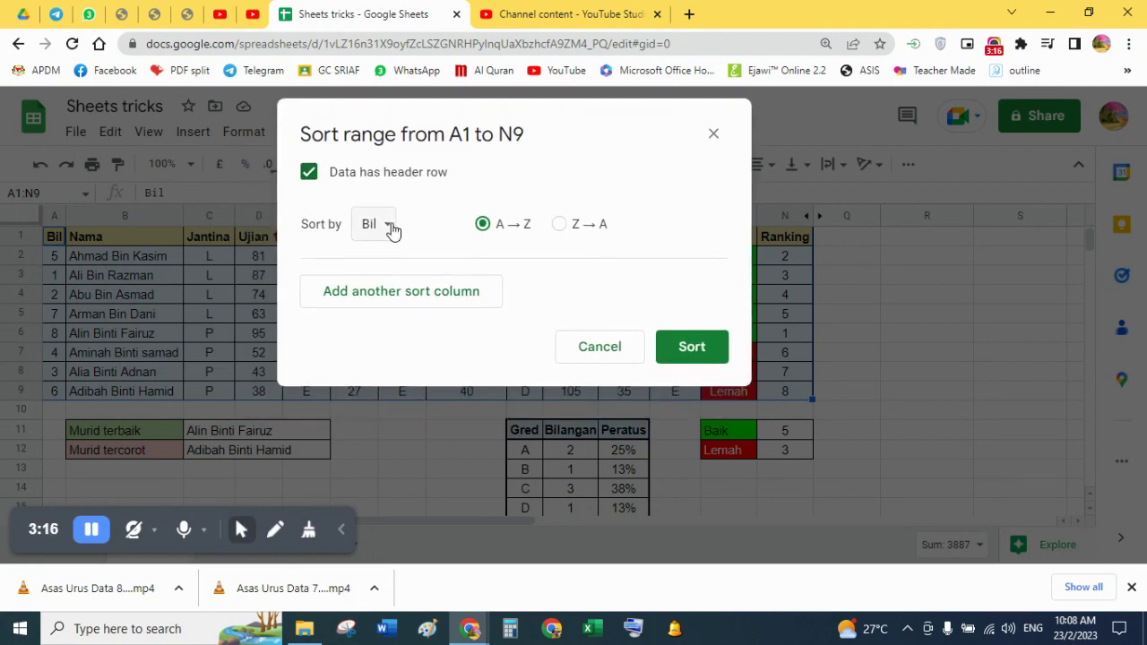
Sort the table by Ranking A→Z so students run from rank 1 to 8
{"action": "left_click", "coordinate": [387, 229]}
{"action": "scroll", "coordinate": [407, 395], "scroll_direction": "down", "scroll_amount": 2}
{"action": "left_click", "coordinate": [427, 538]}
{"action": "left_click", "coordinate": [685, 355]}
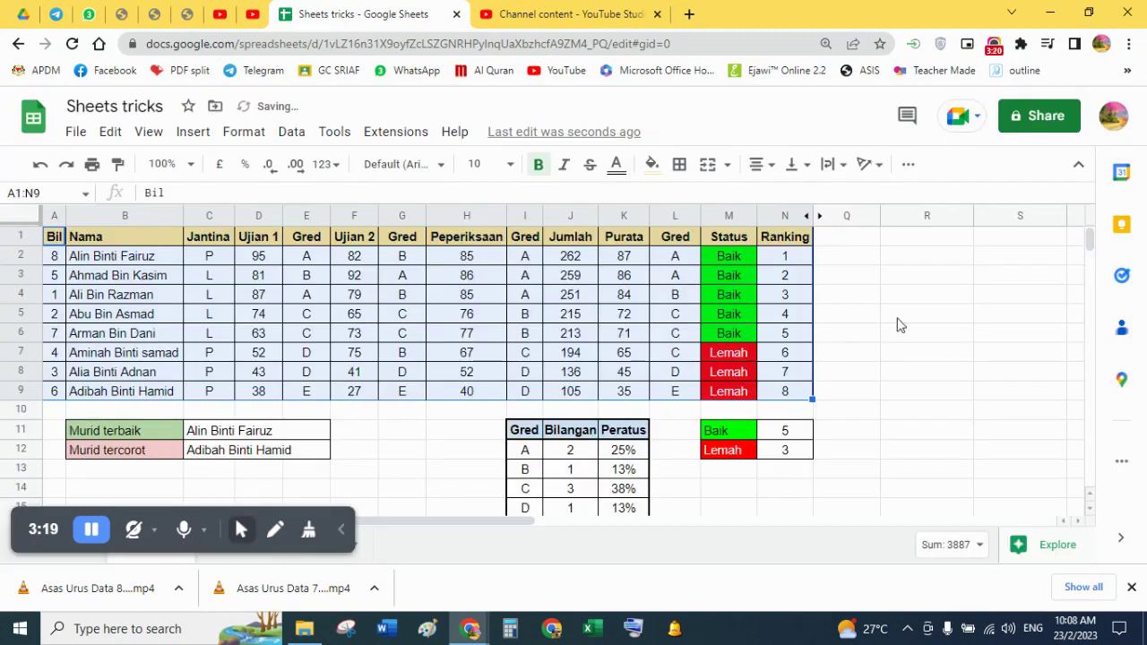